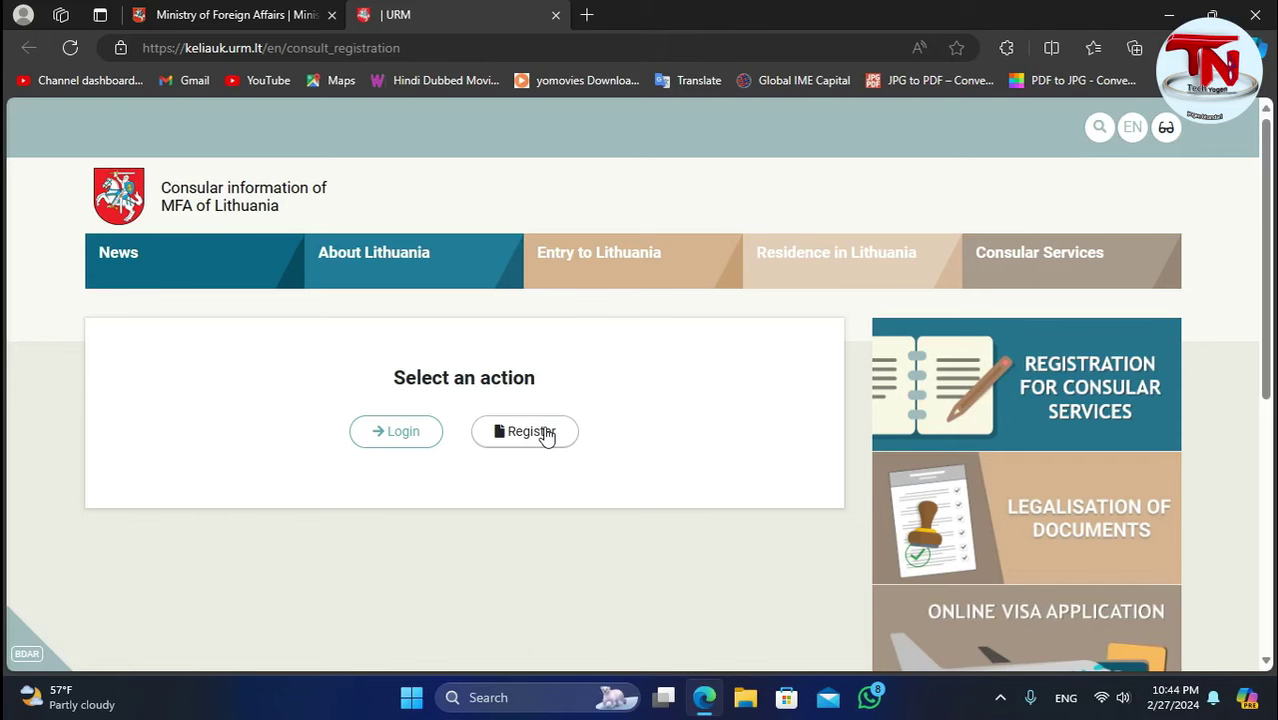
# Open the new-user registration form and examine its first name and surname fields without filling them in
pyautogui.click(531, 432)
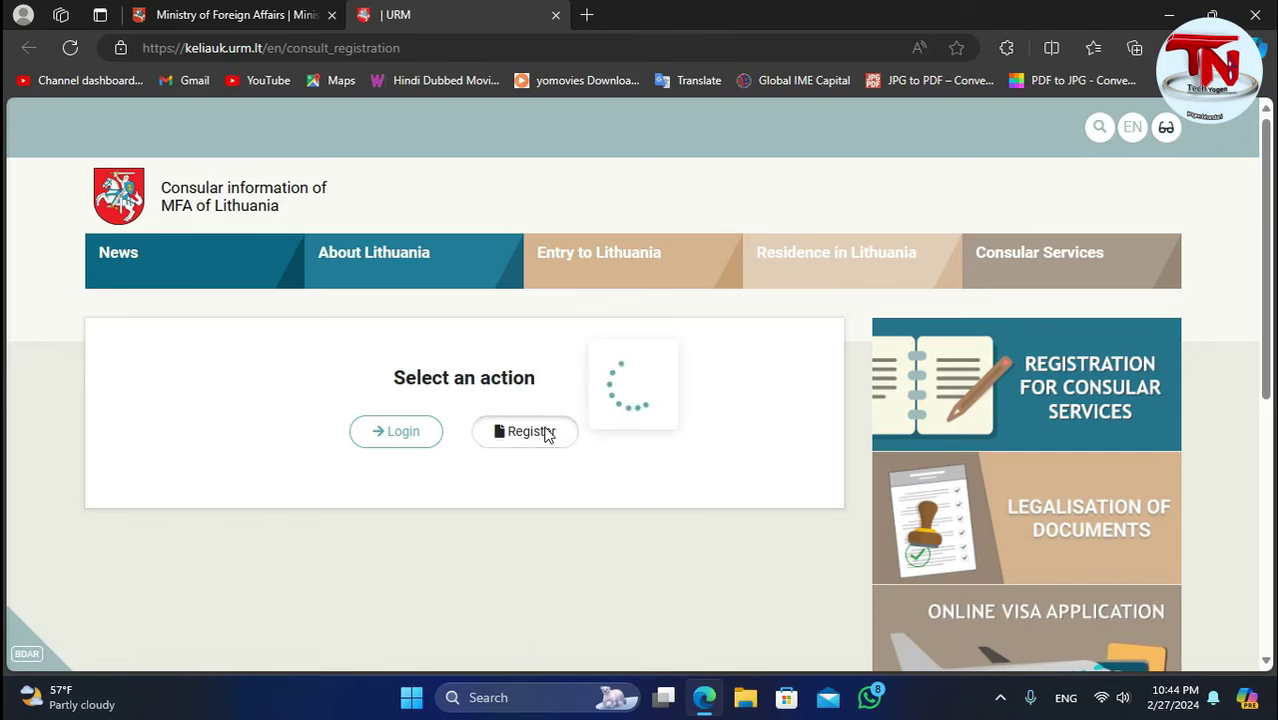
pyautogui.scroll(-2, 545, 434)
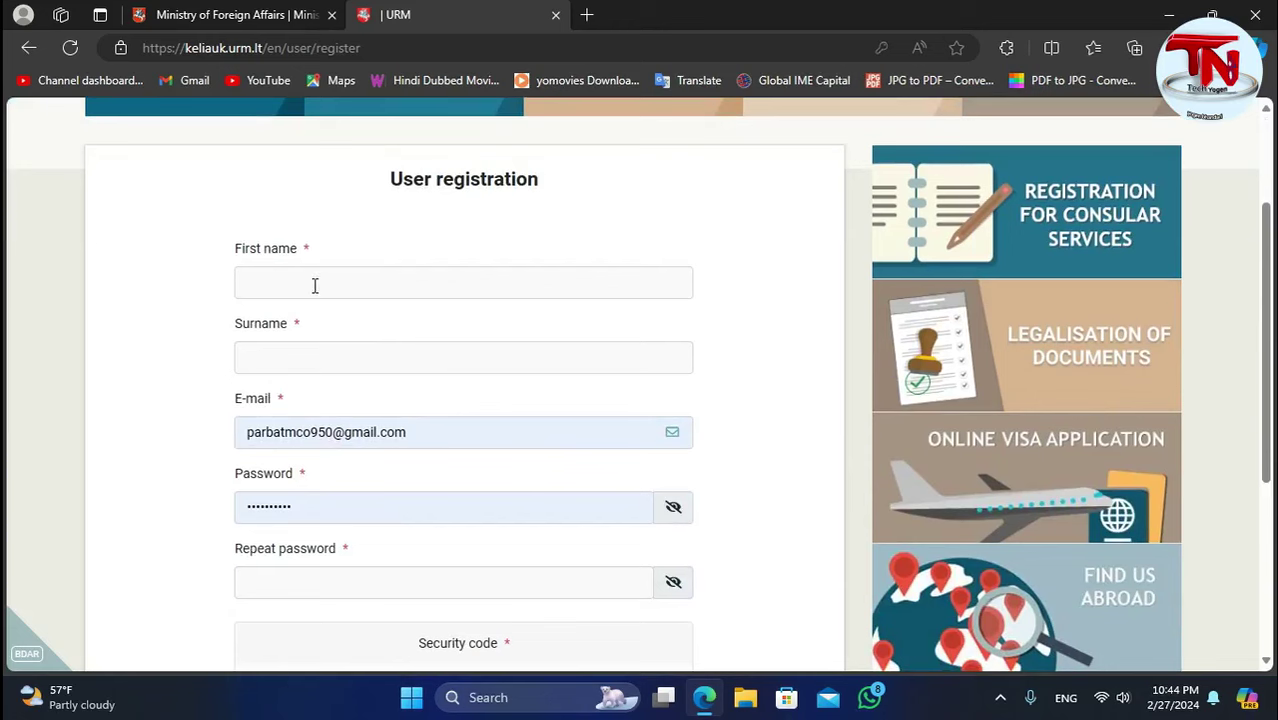
pyautogui.click(314, 285)
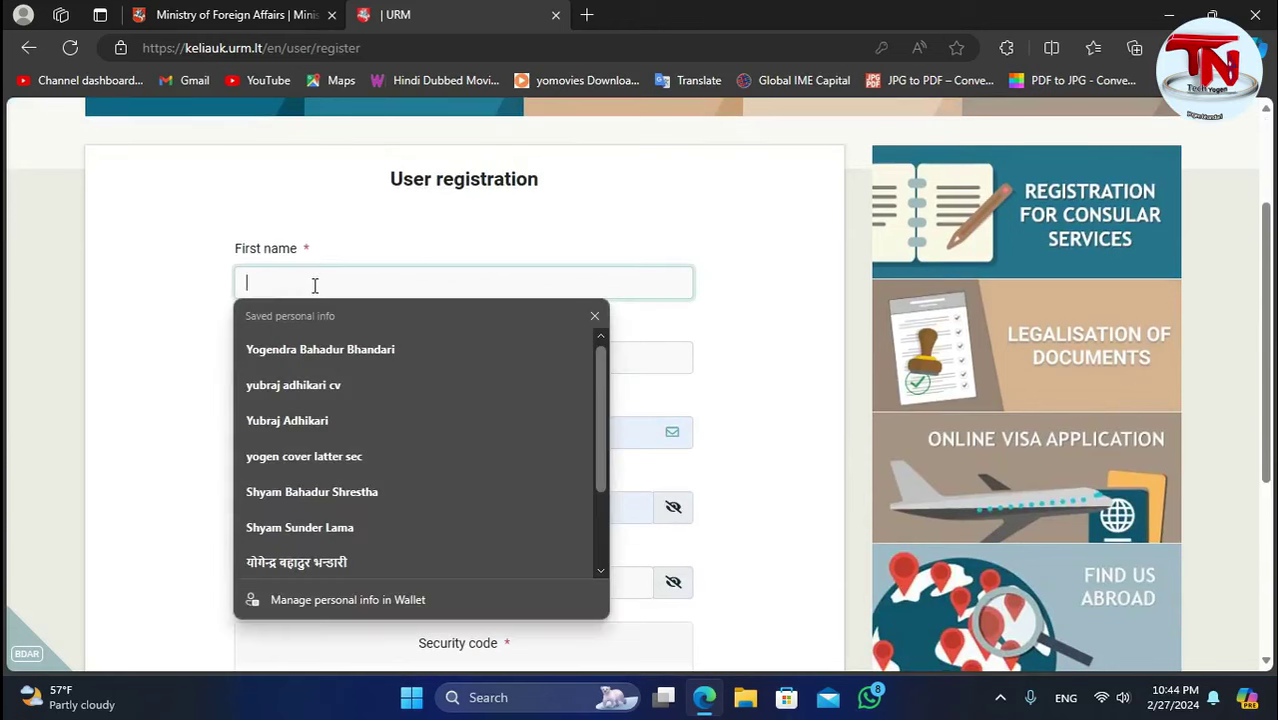
pyautogui.click(787, 348)
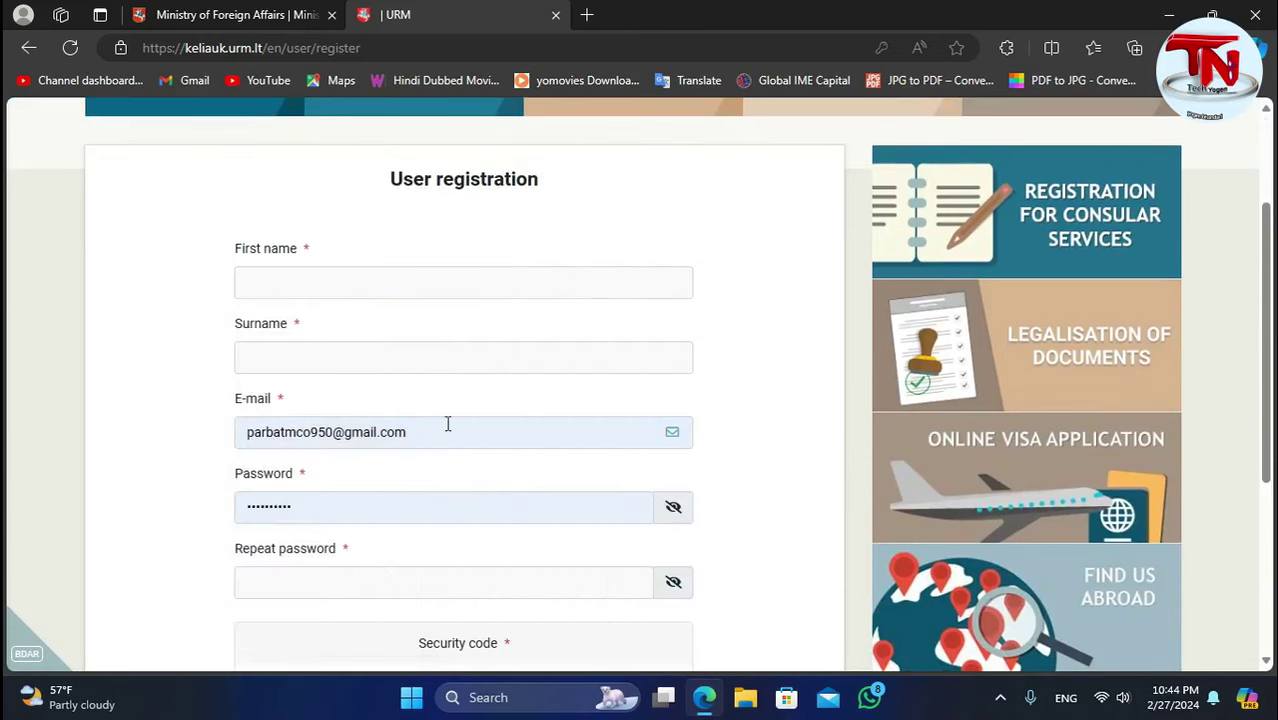
pyautogui.click(337, 362)
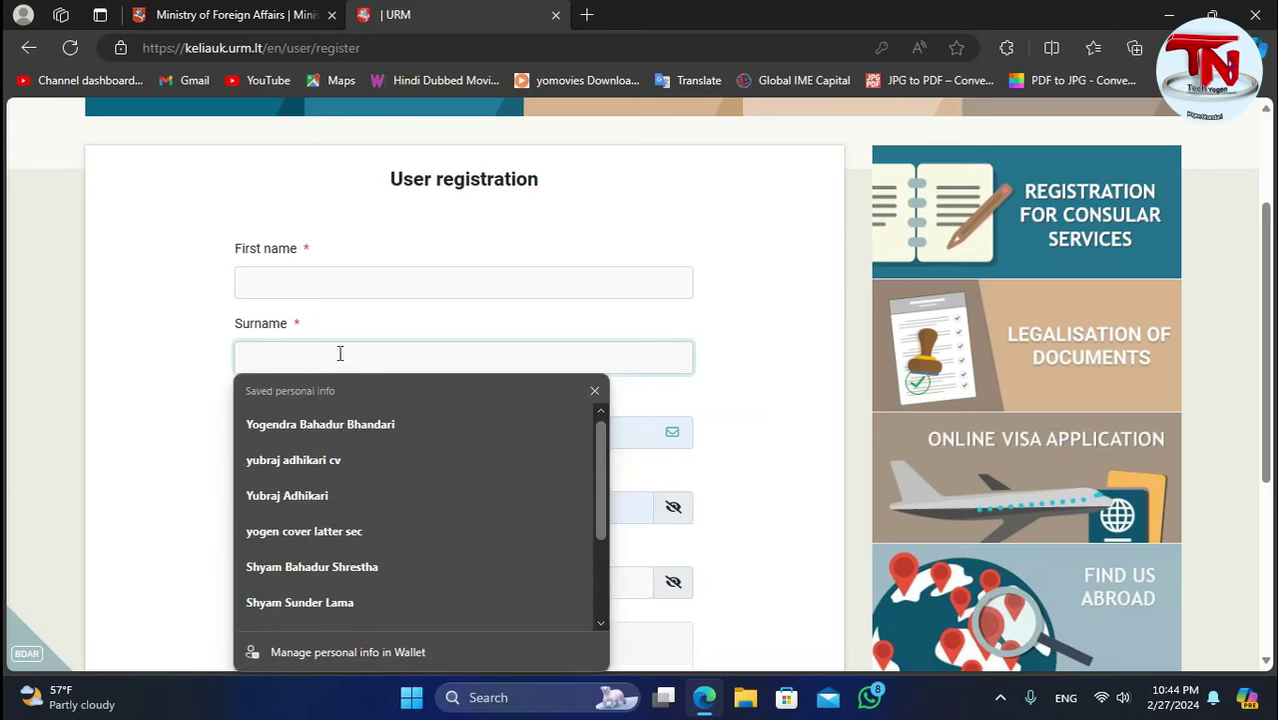
pyautogui.click(762, 346)
pyautogui.click(349, 282)
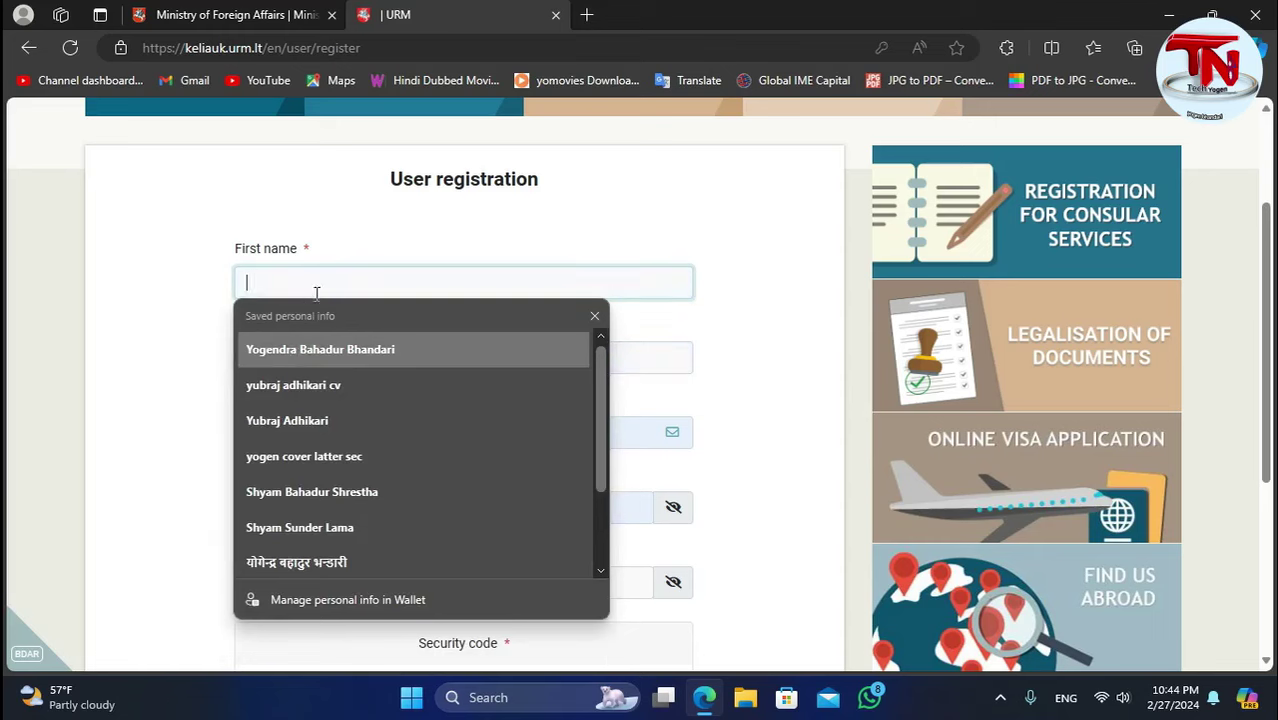
pyautogui.click(771, 298)
pyautogui.click(297, 357)
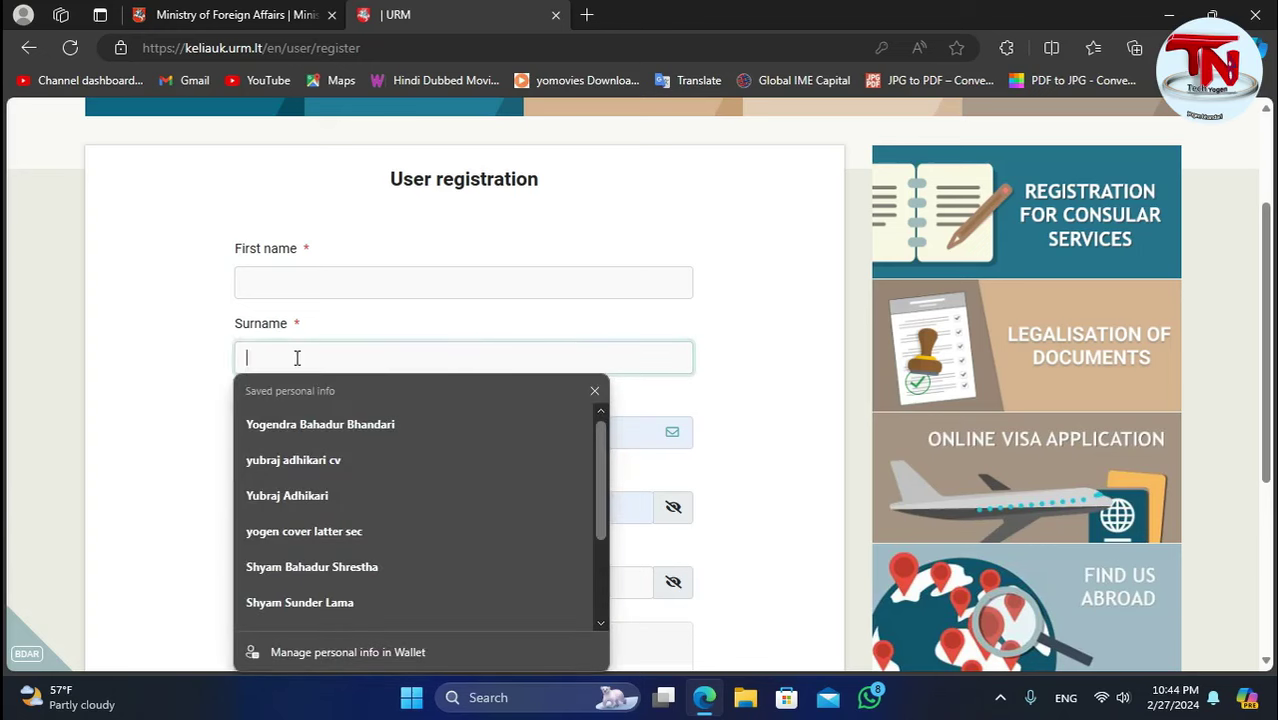
pyautogui.click(774, 345)
# Fill the registration form's e-mail and password fields from the saved account
pyautogui.click(423, 438)
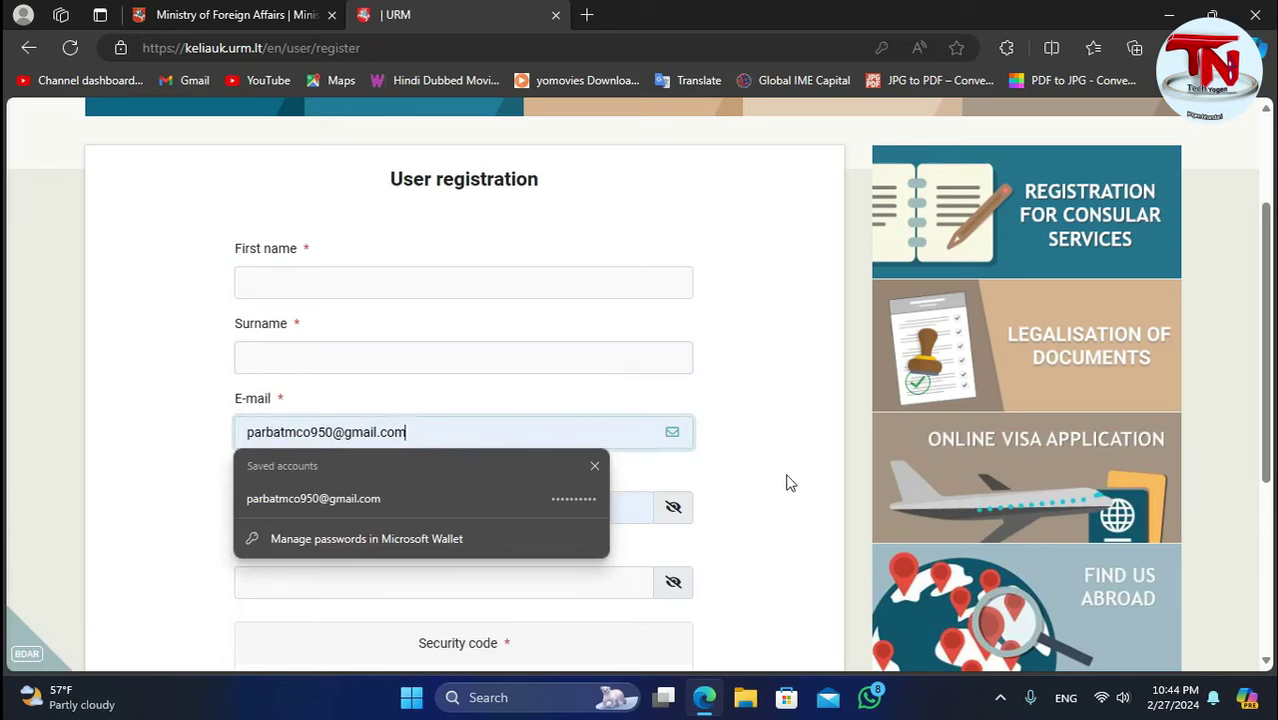
pyautogui.press('Down')
pyautogui.press('Return')
# Examine the repeat password field and its requirements, and load a new security code image
pyautogui.scroll(-1, 474, 522)
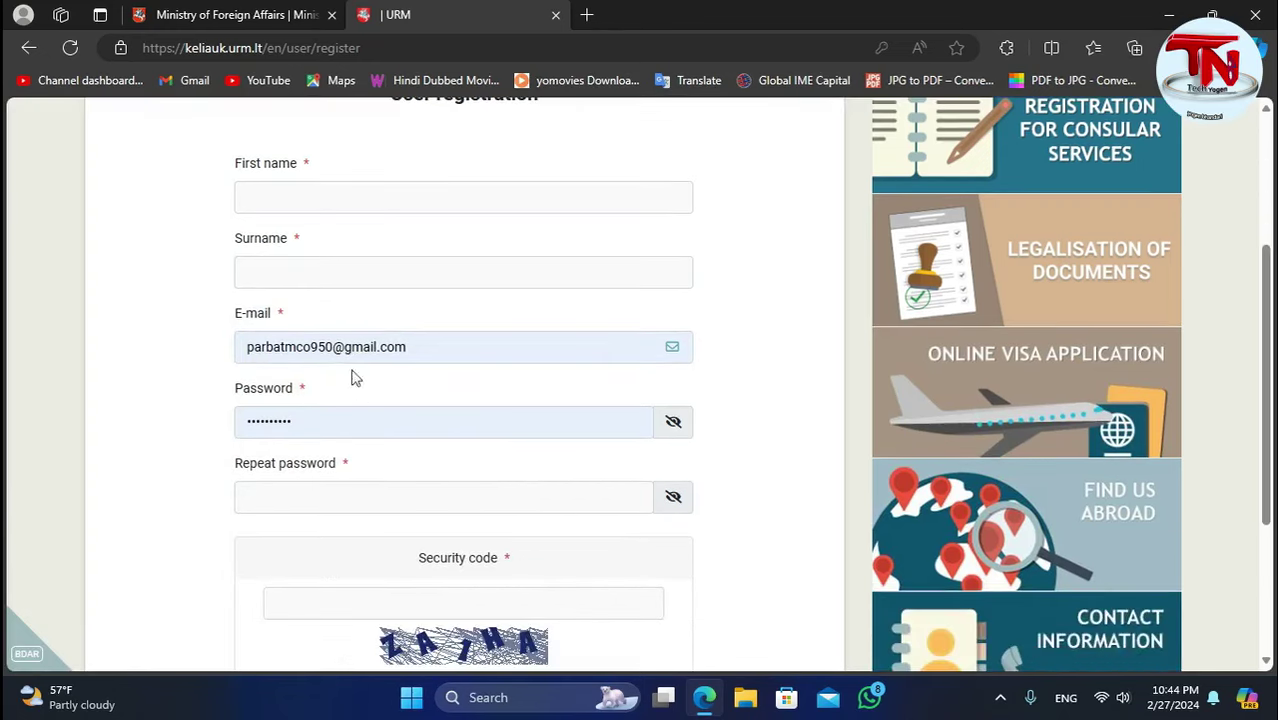
pyautogui.click(313, 511)
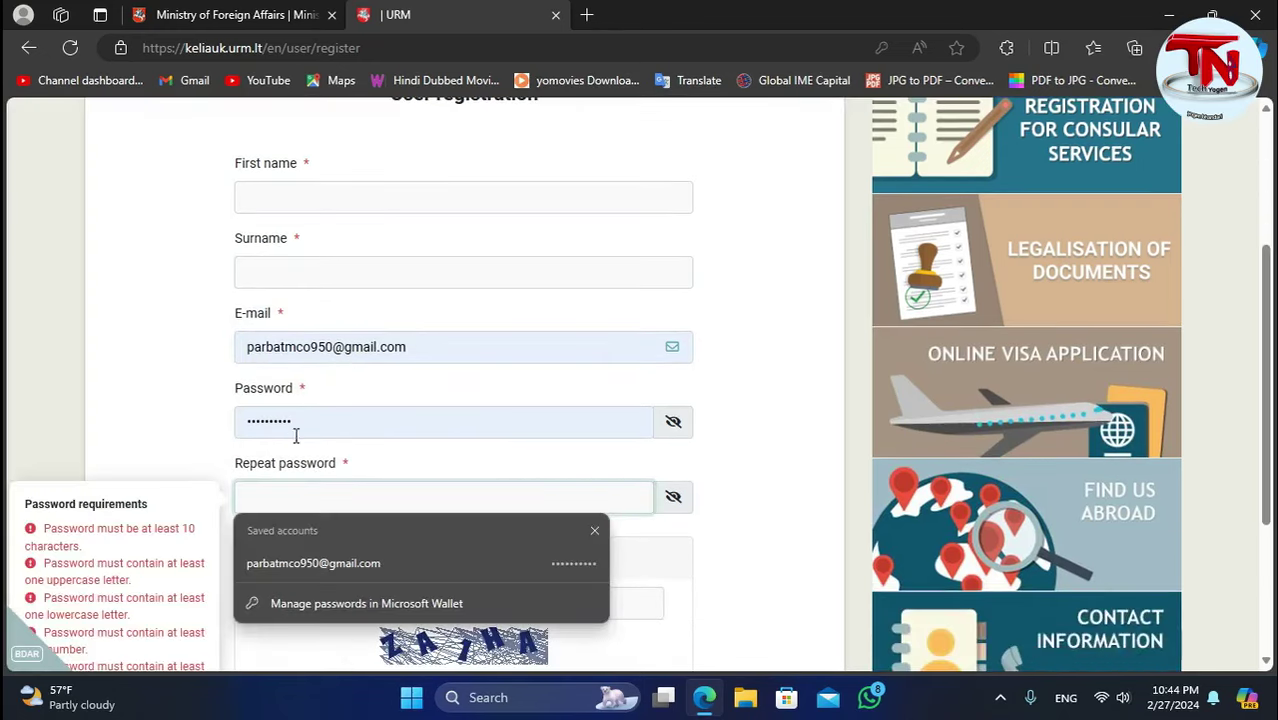
pyautogui.click(722, 482)
pyautogui.scroll(-1, 540, 556)
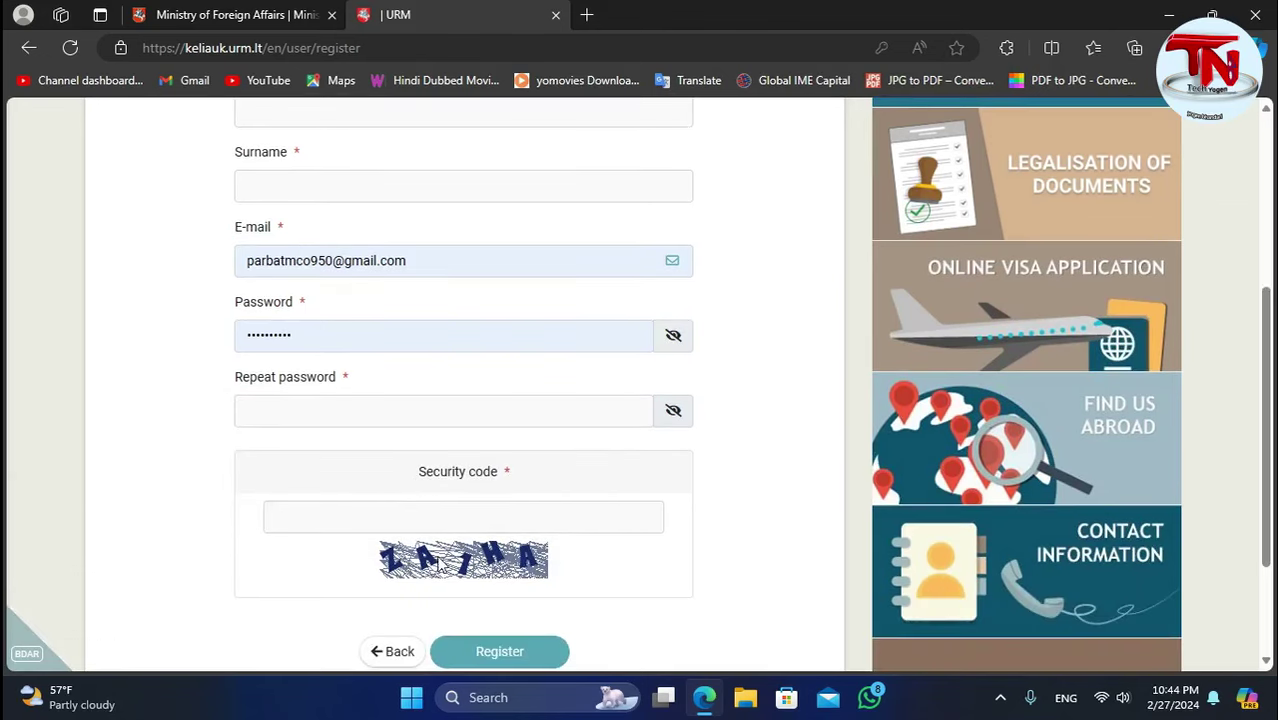
pyautogui.click(530, 568)
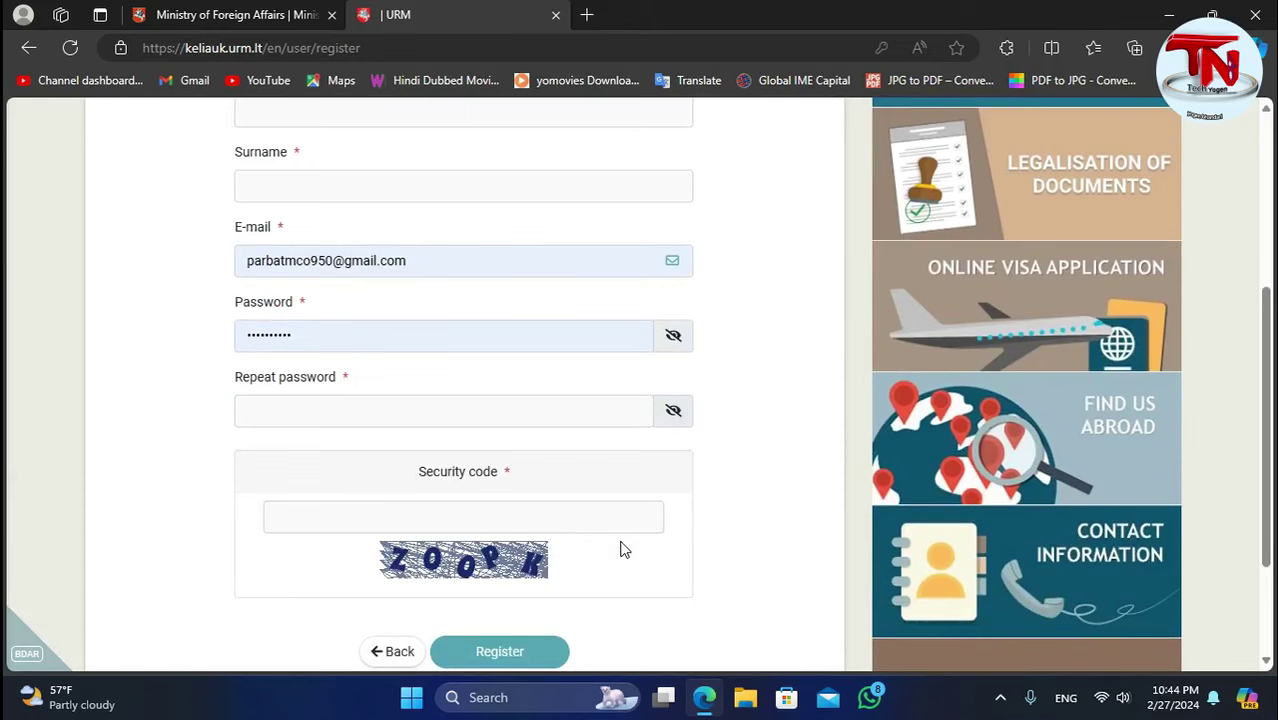
# Review the registration form's e-mail entry and its remaining fields, from the first name down to the security code
pyautogui.scroll(2, 620, 549)
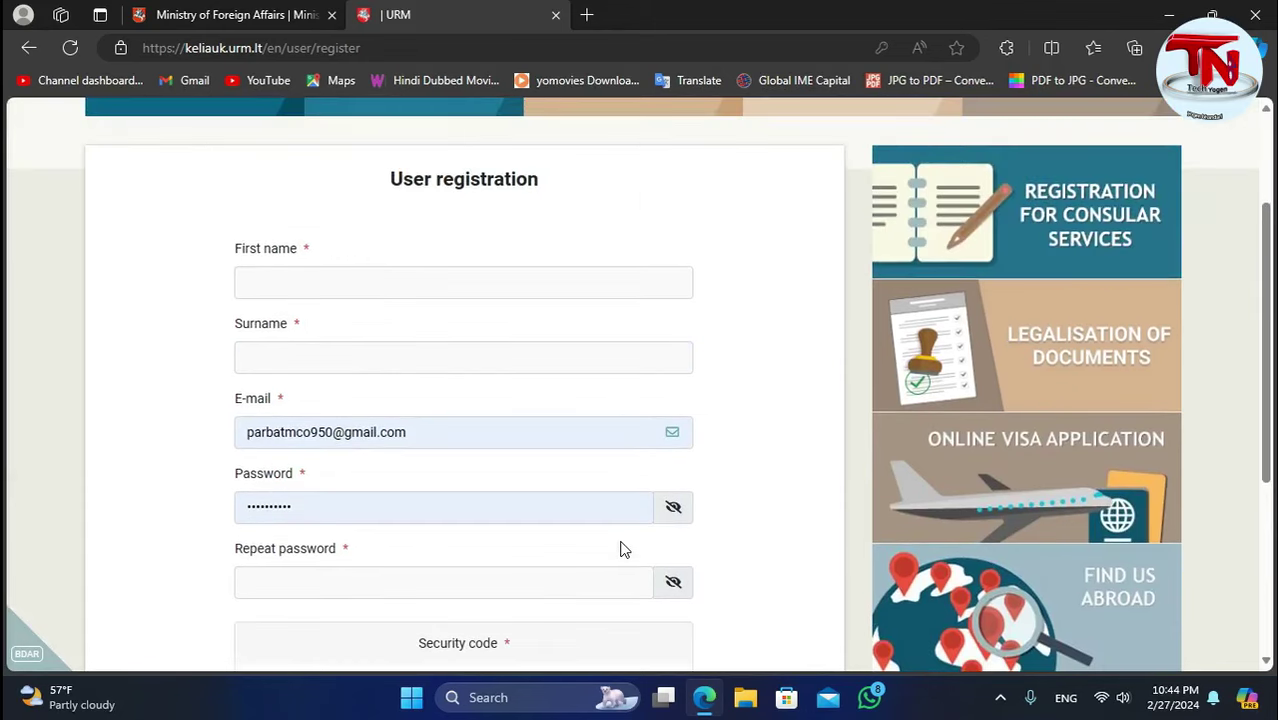
pyautogui.moveTo(350, 432); pyautogui.dragTo(370, 449)
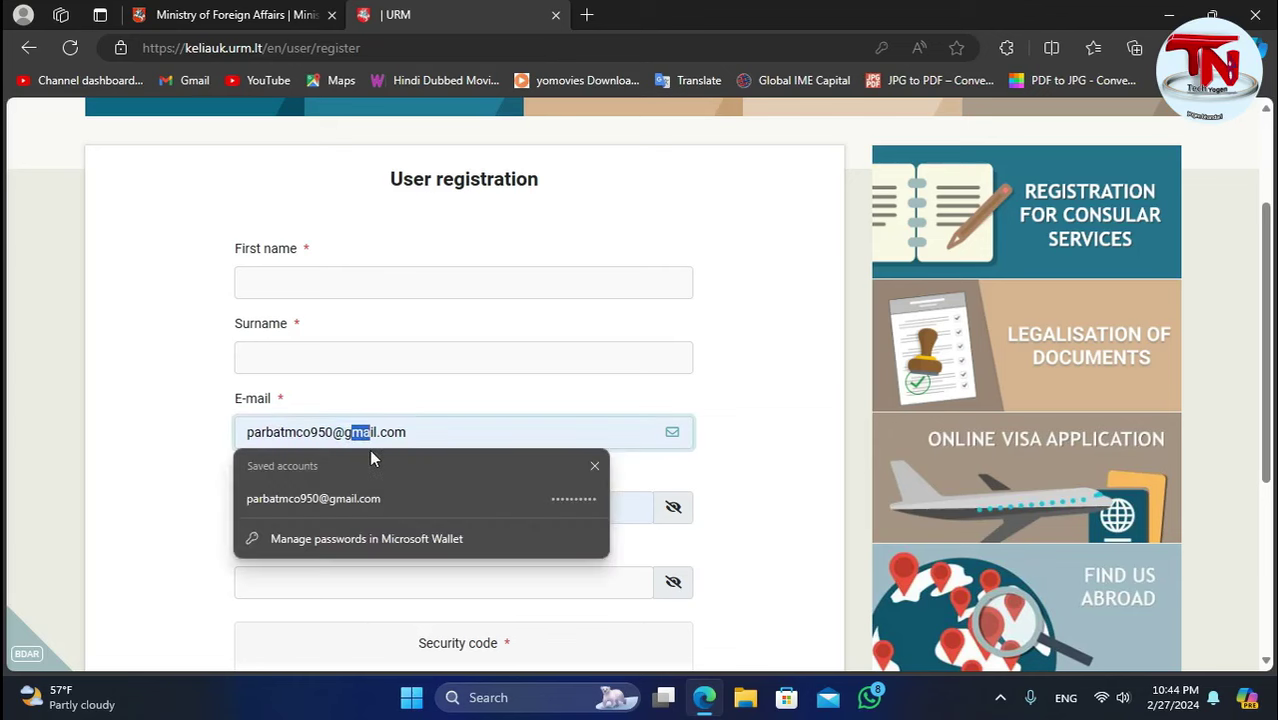
pyautogui.click(419, 430)
pyautogui.click(594, 465)
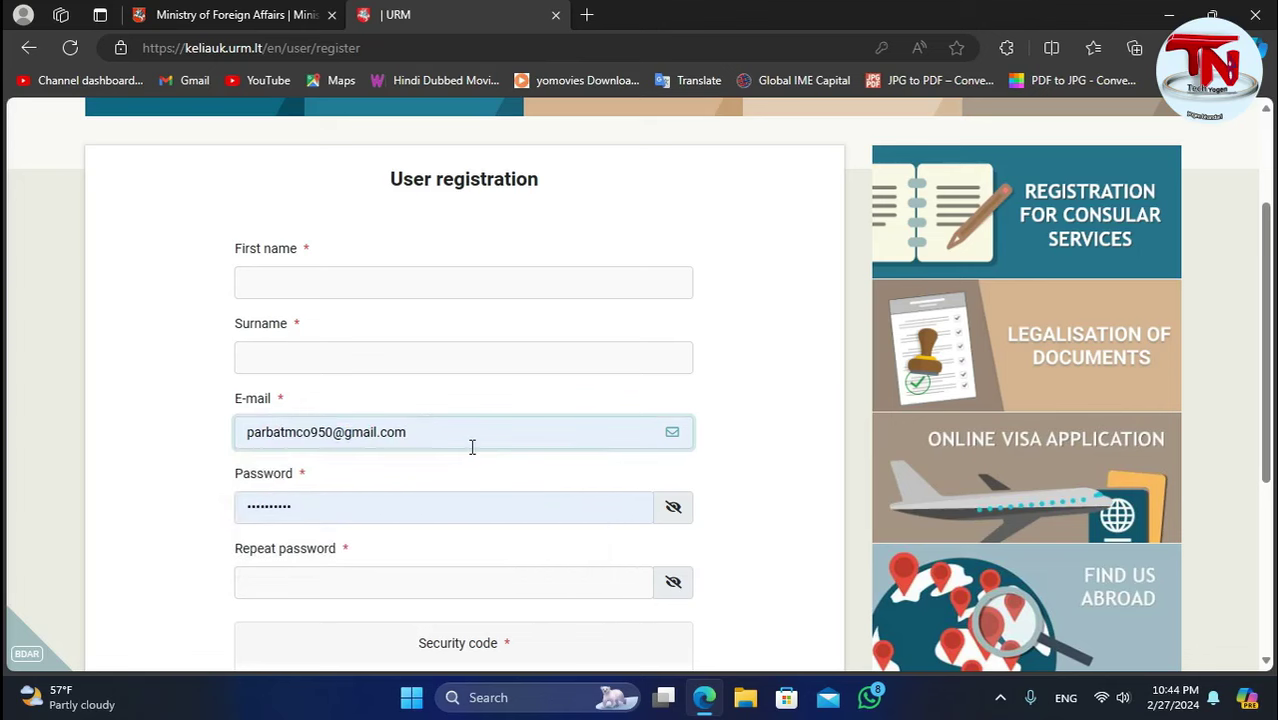
pyautogui.scroll(-1, 471, 445)
pyautogui.scroll(2, 471, 445)
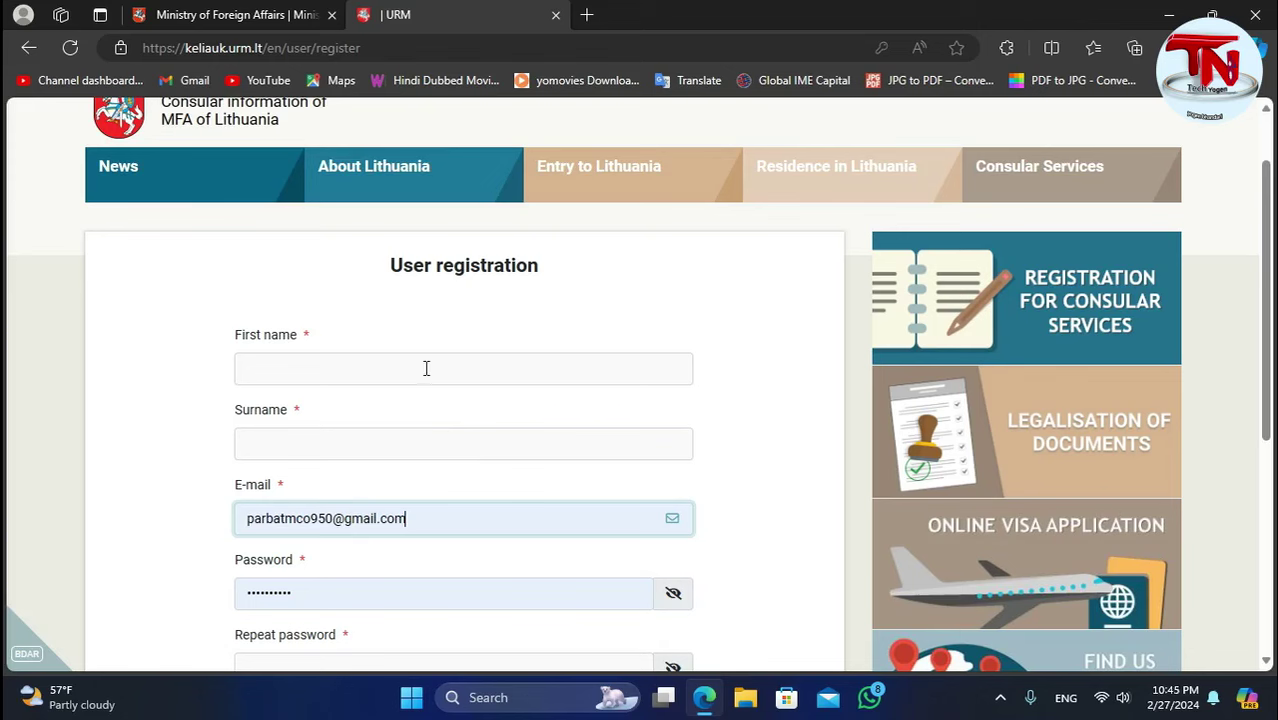
pyautogui.scroll(-2, 426, 368)
pyautogui.scroll(-3, 426, 376)
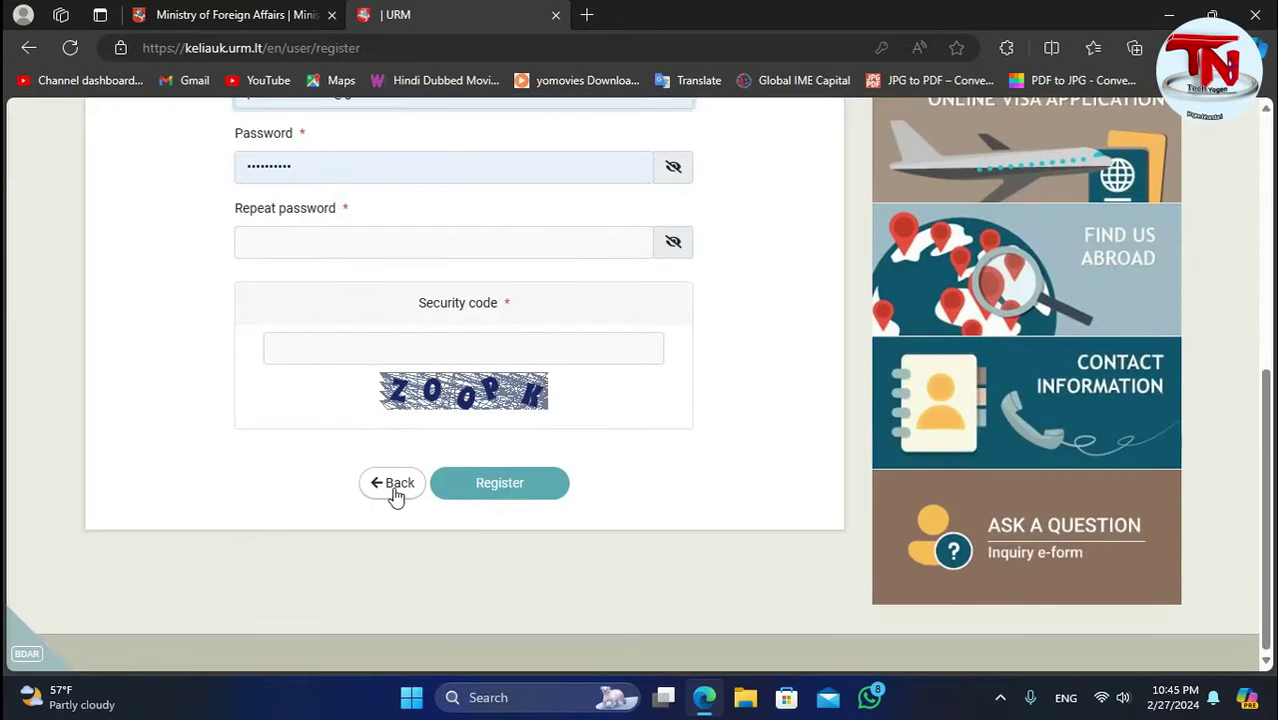
# Leave the registration form and log in to the existing account with the prefilled e-mail and password
pyautogui.click(395, 488)
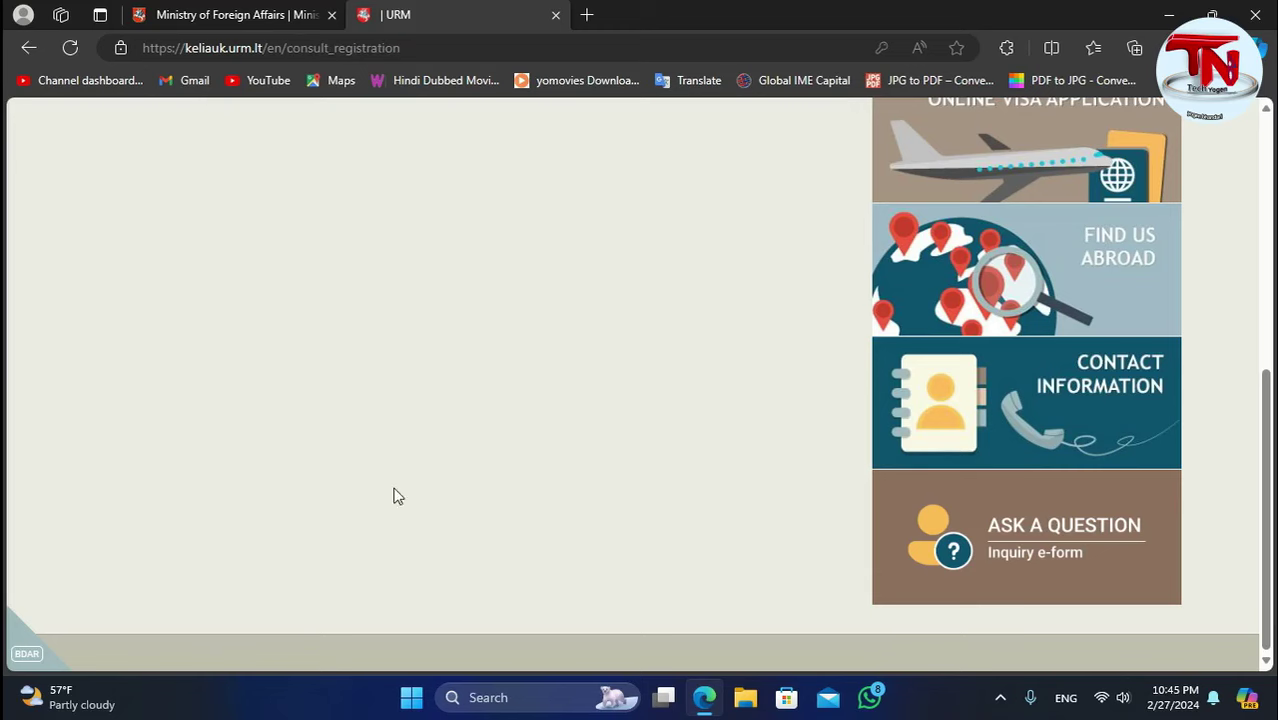
pyautogui.scroll(3, 612, 430)
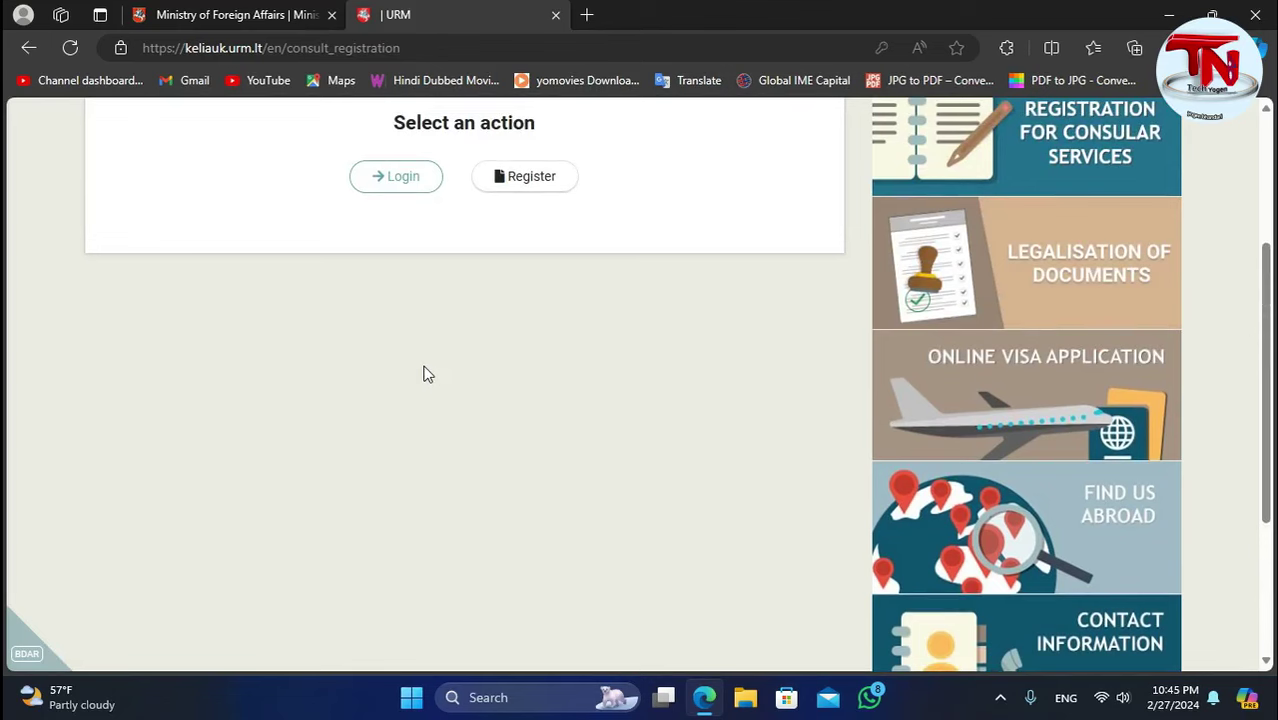
pyautogui.scroll(2, 428, 366)
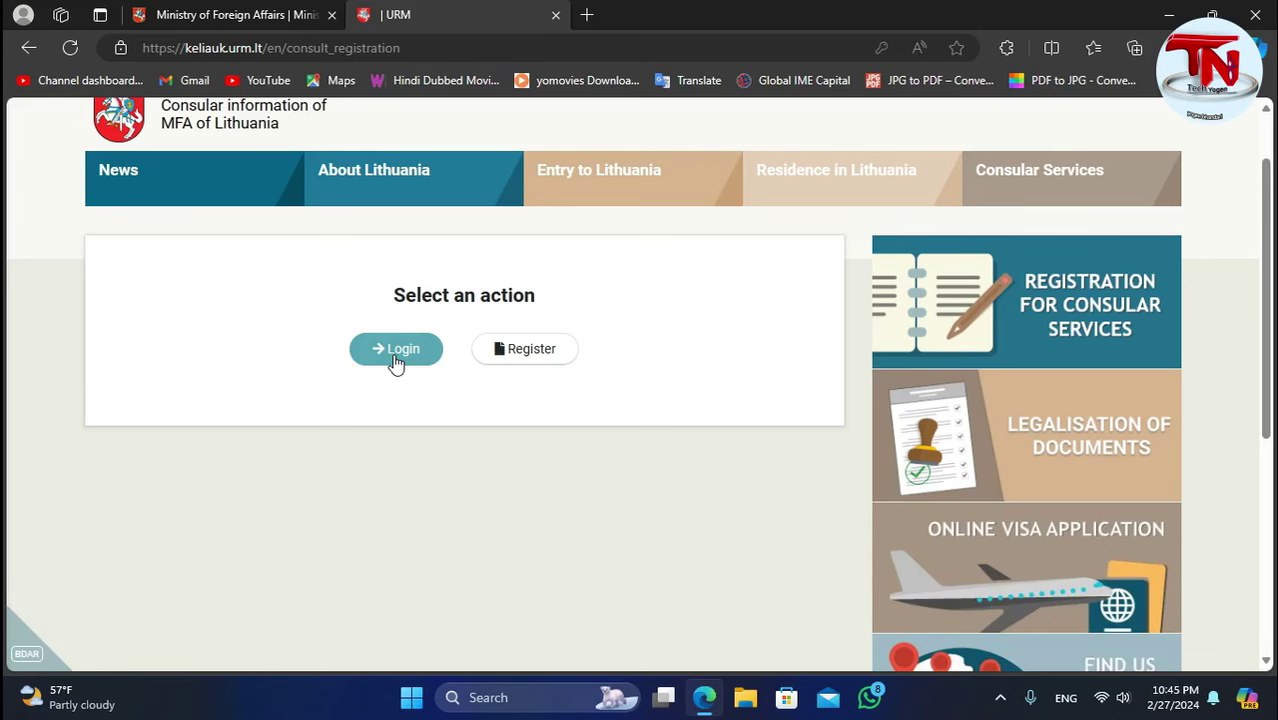
pyautogui.click(403, 359)
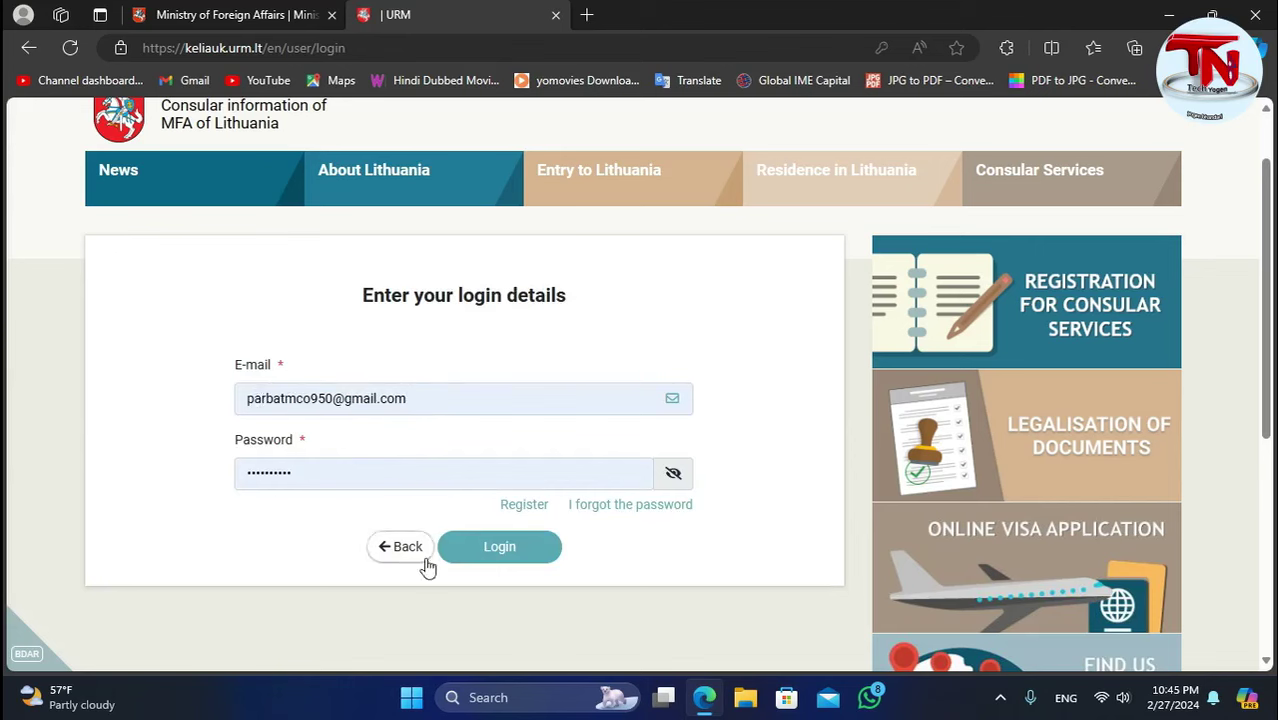
pyautogui.click(497, 549)
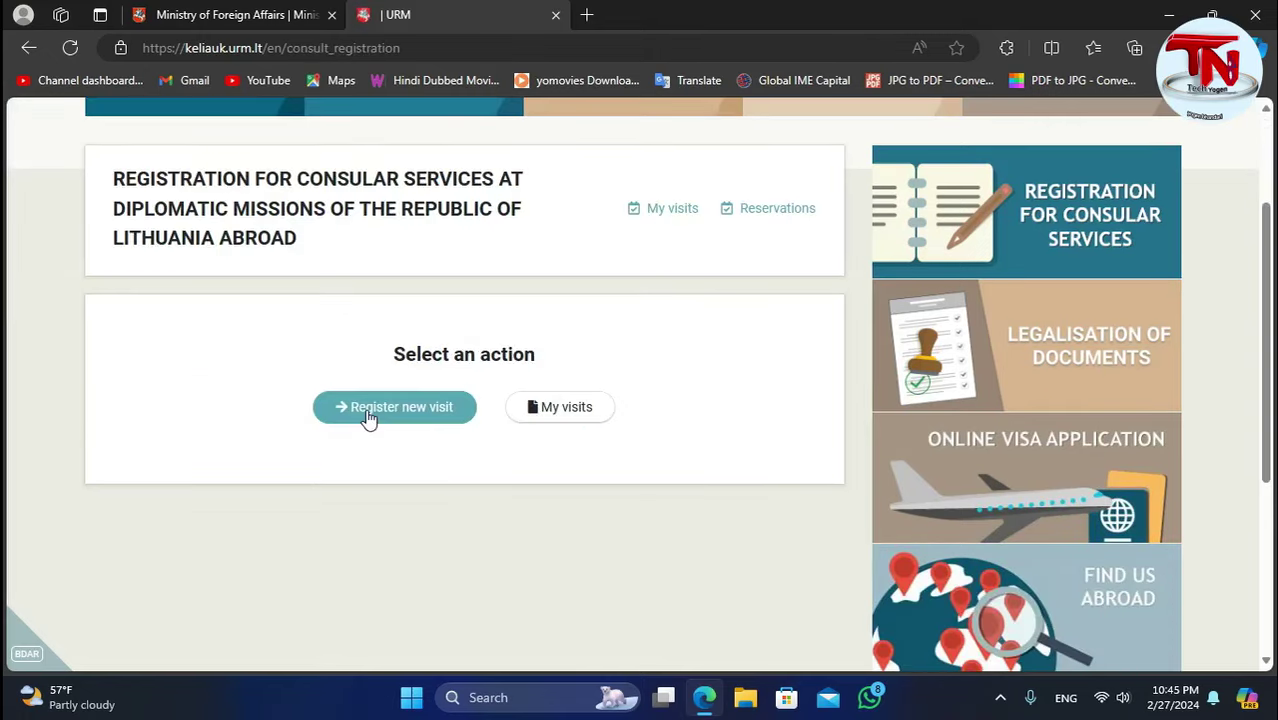
# Start registering a new visit, review the preselected Lithuanian embassy's contact details in New Delhi, and continue to the participants stage
pyautogui.click(368, 418)
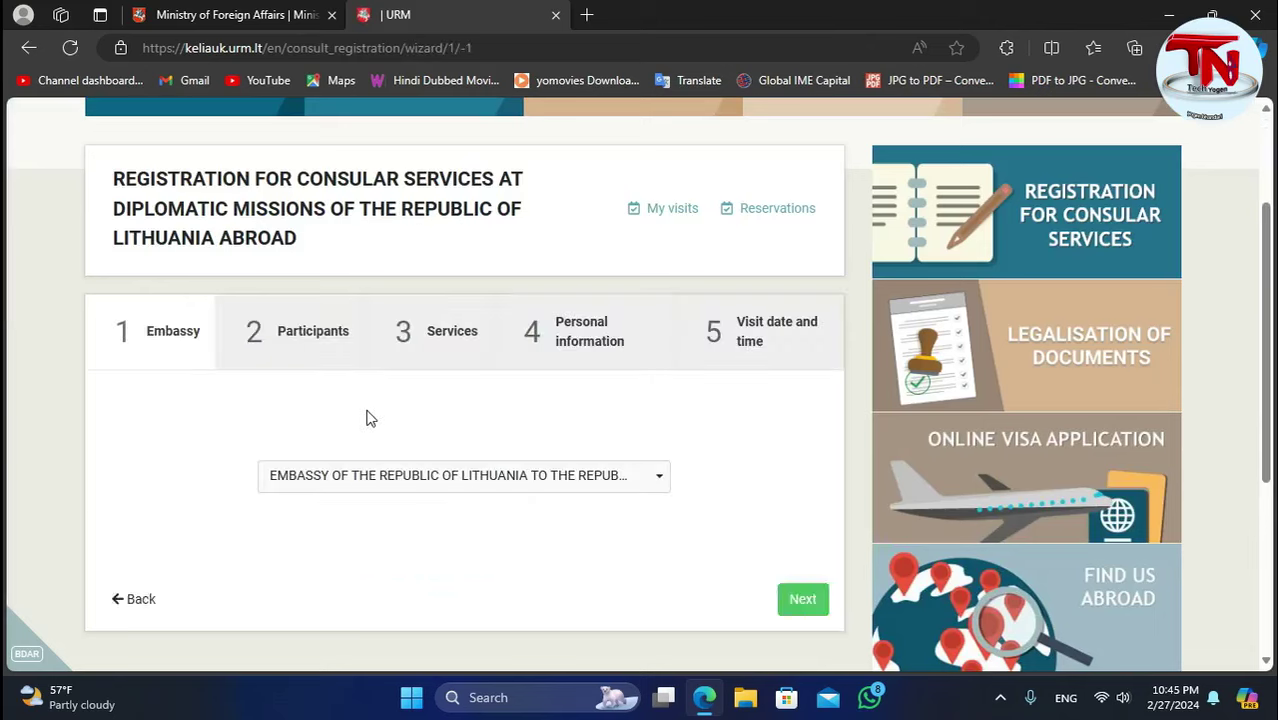
pyautogui.scroll(-2, 444, 456)
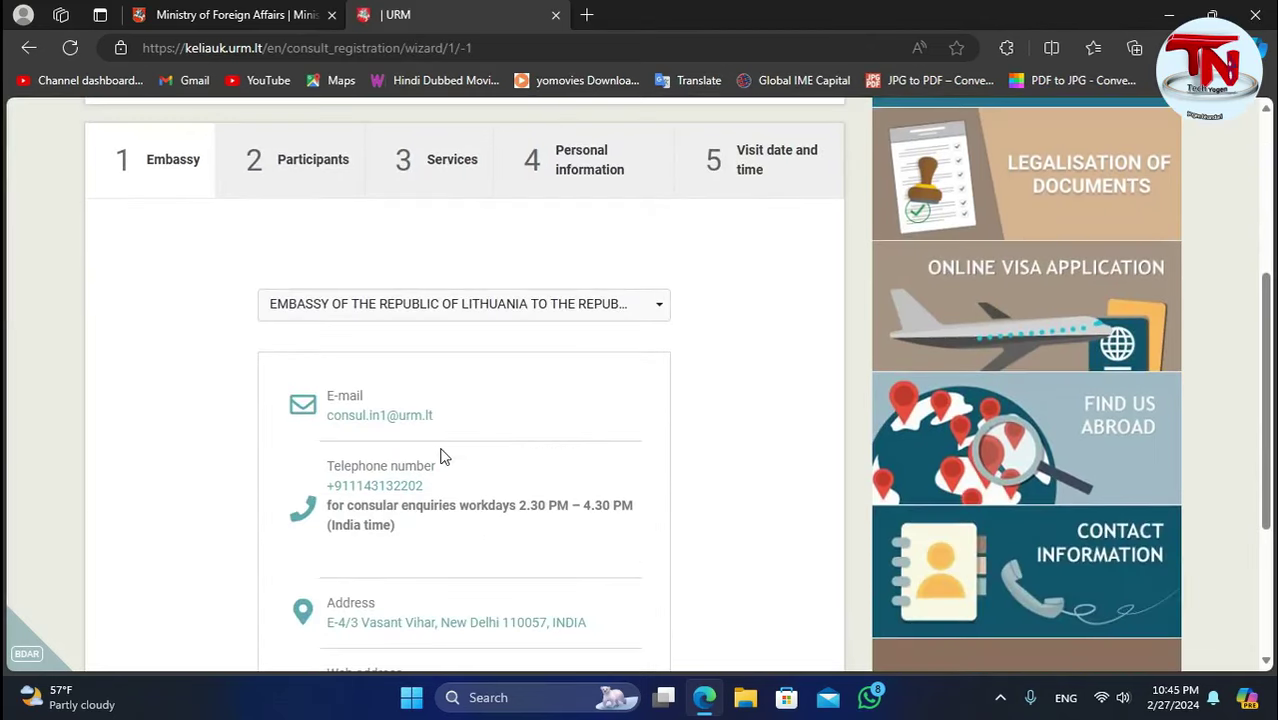
pyautogui.scroll(-1, 445, 451)
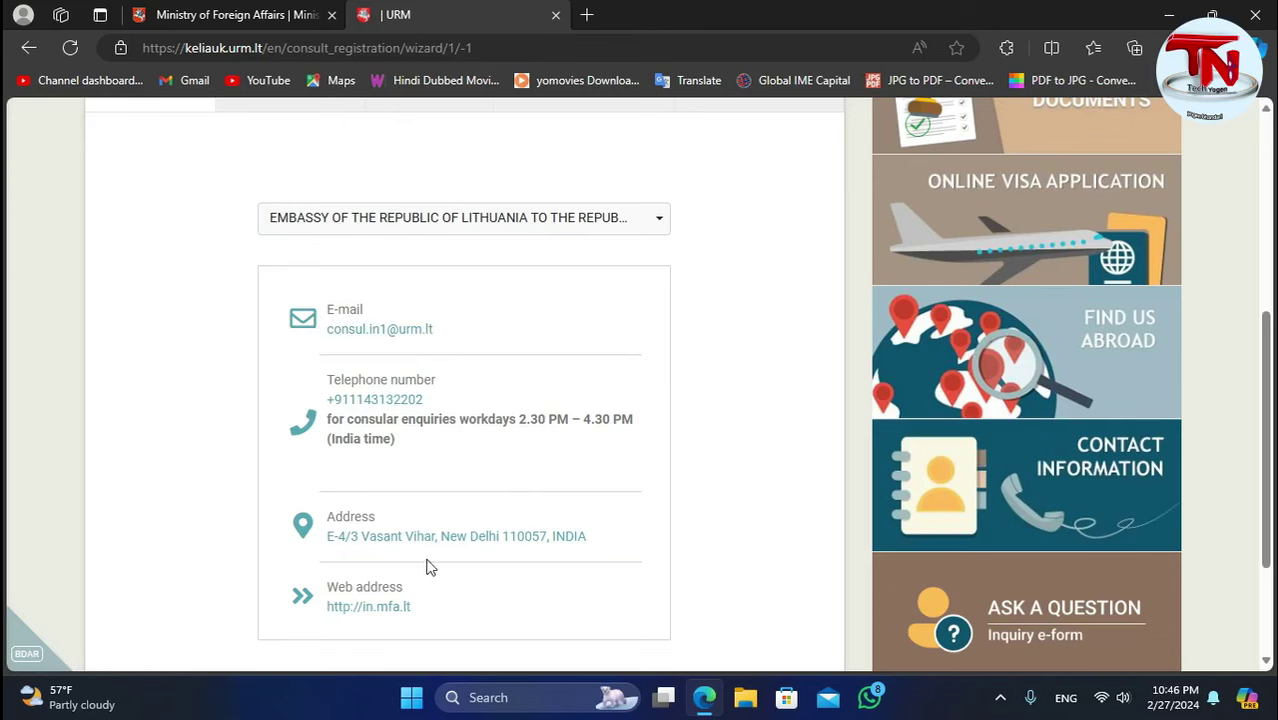
pyautogui.scroll(-1, 425, 567)
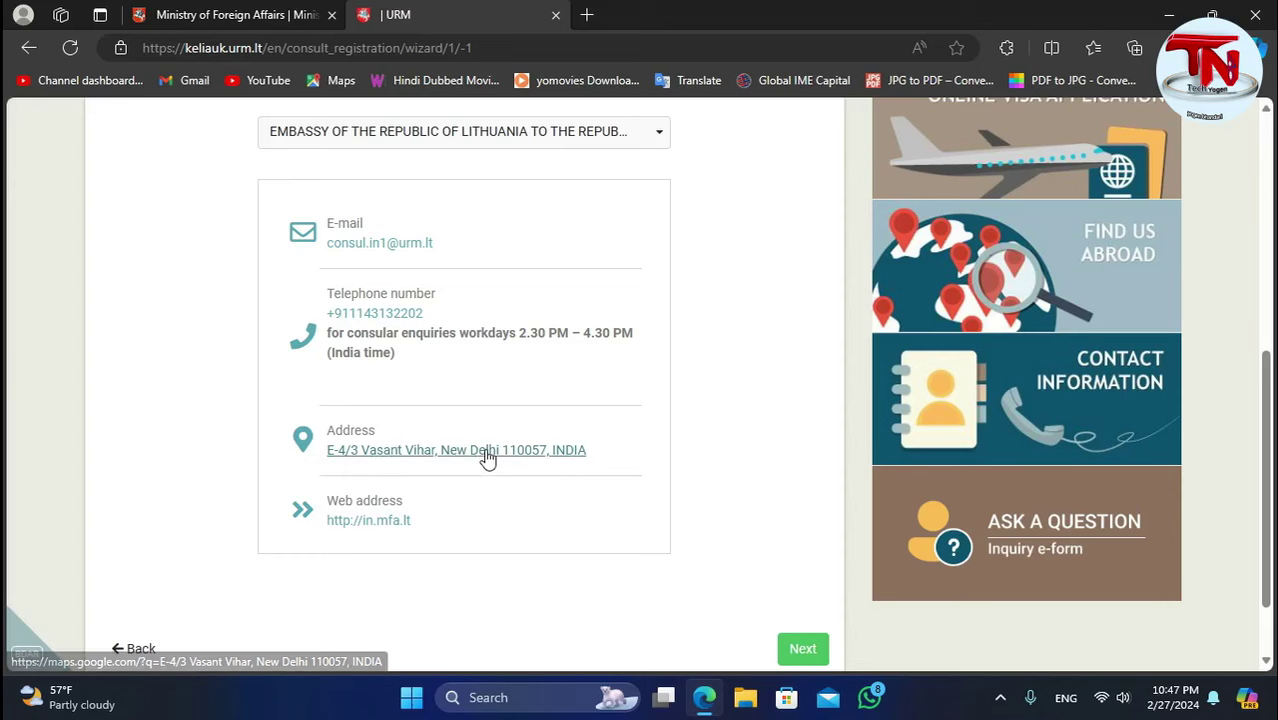
pyautogui.scroll(-2, 650, 500)
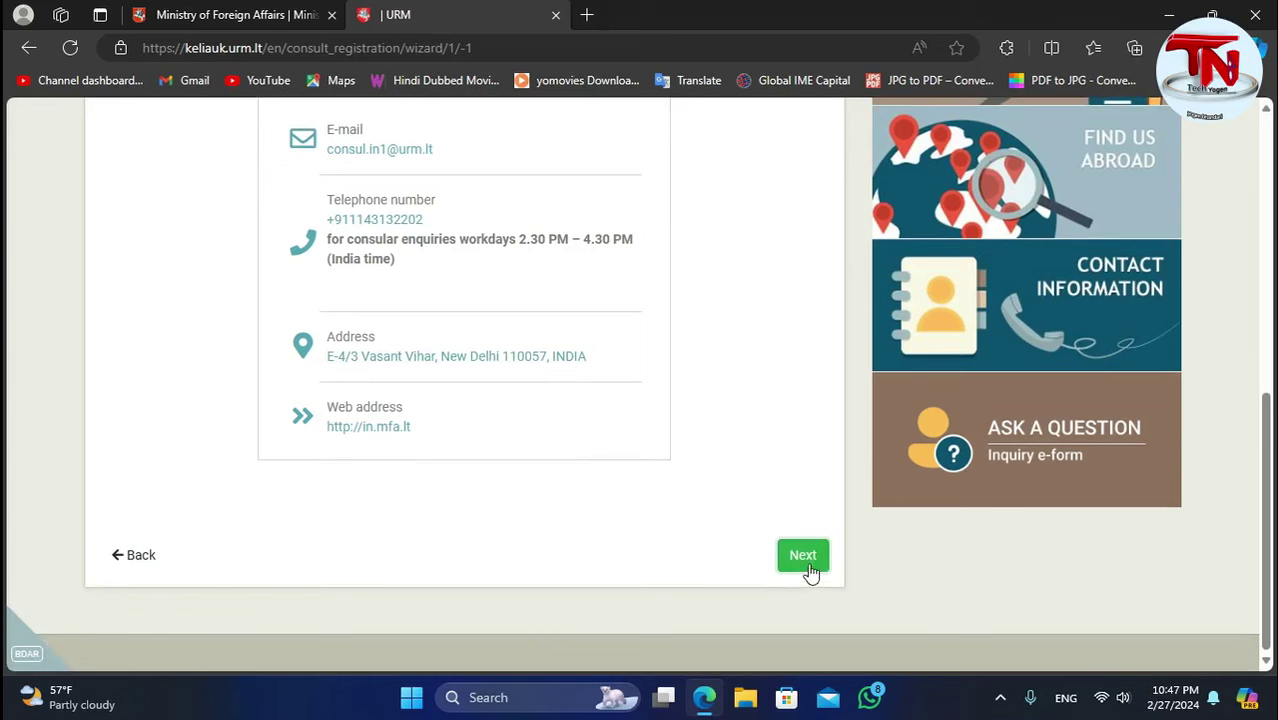
pyautogui.click(810, 576)
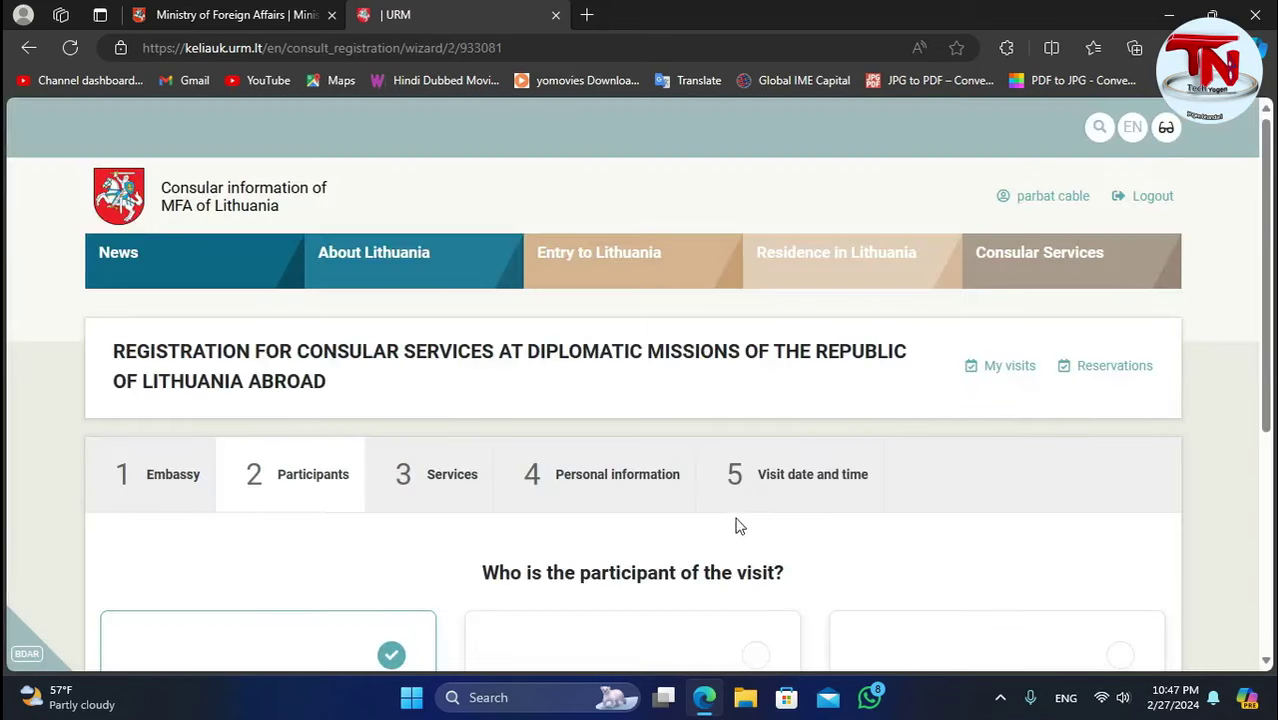
# Close the cookie settings panel covering the visit participant options
pyautogui.scroll(-3, 736, 513)
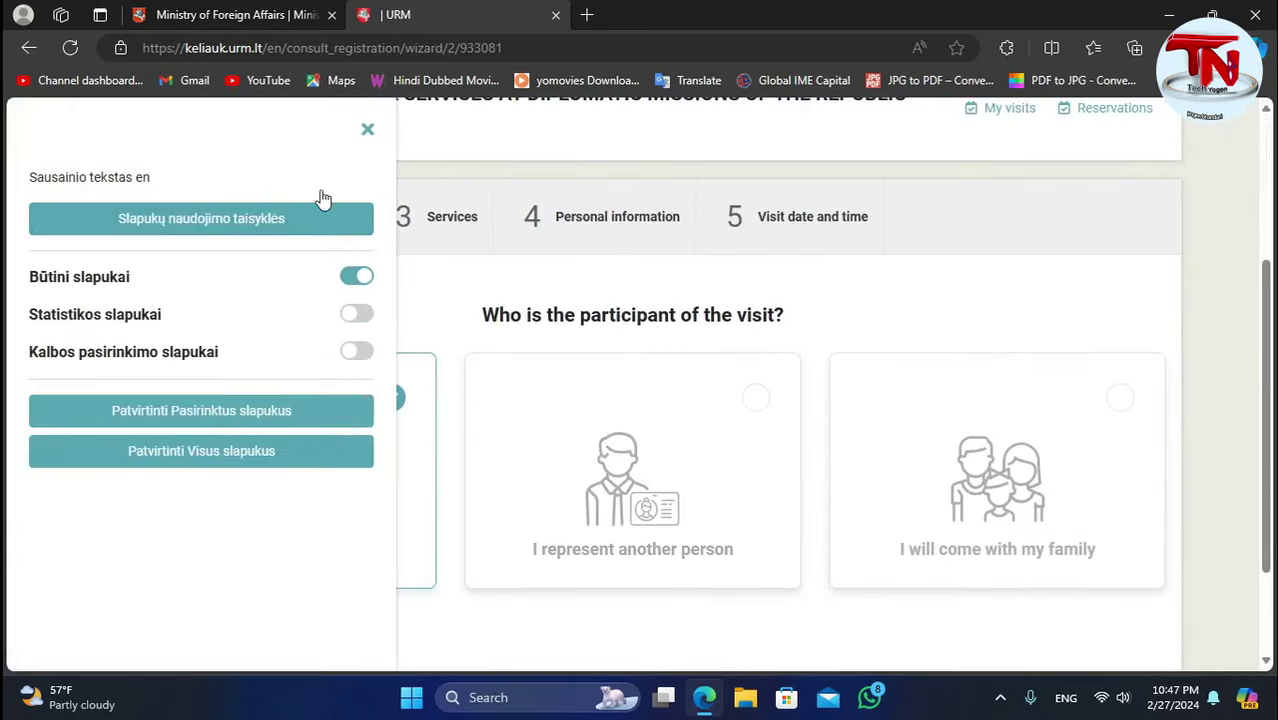
pyautogui.click(365, 129)
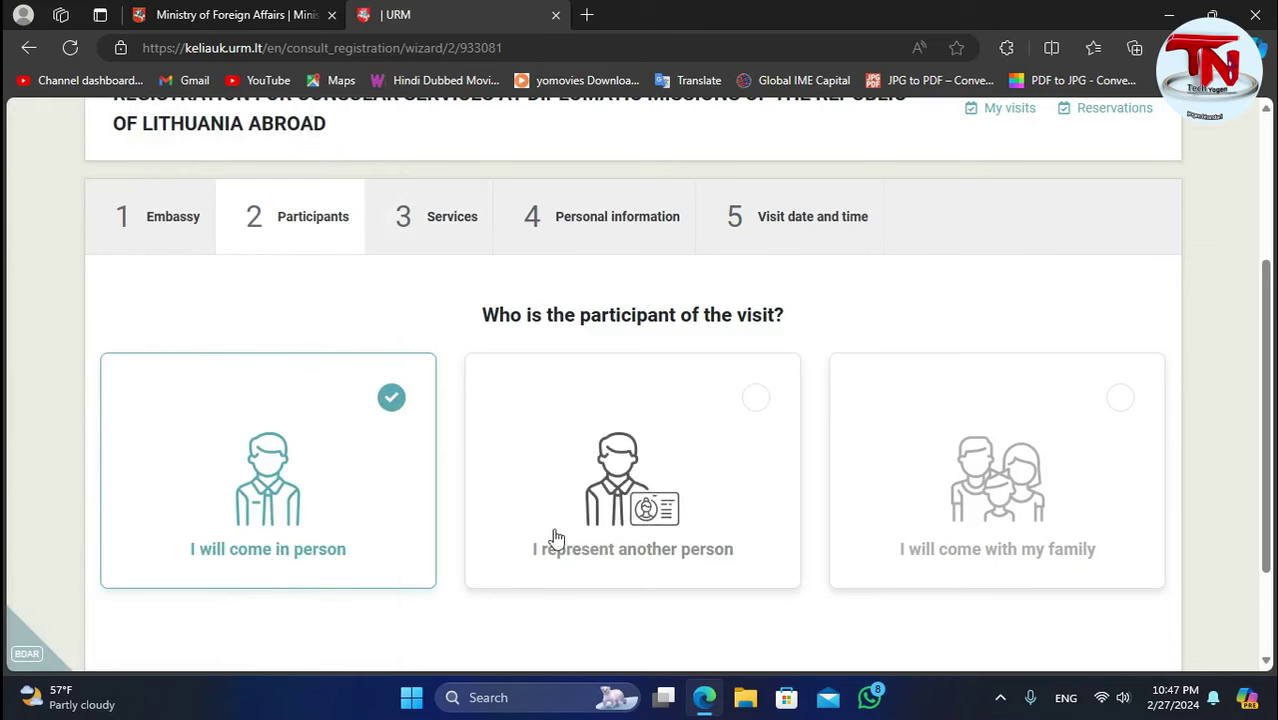
# Try the "I represent another person" and "I will come with my family" participant options
pyautogui.click(726, 491)
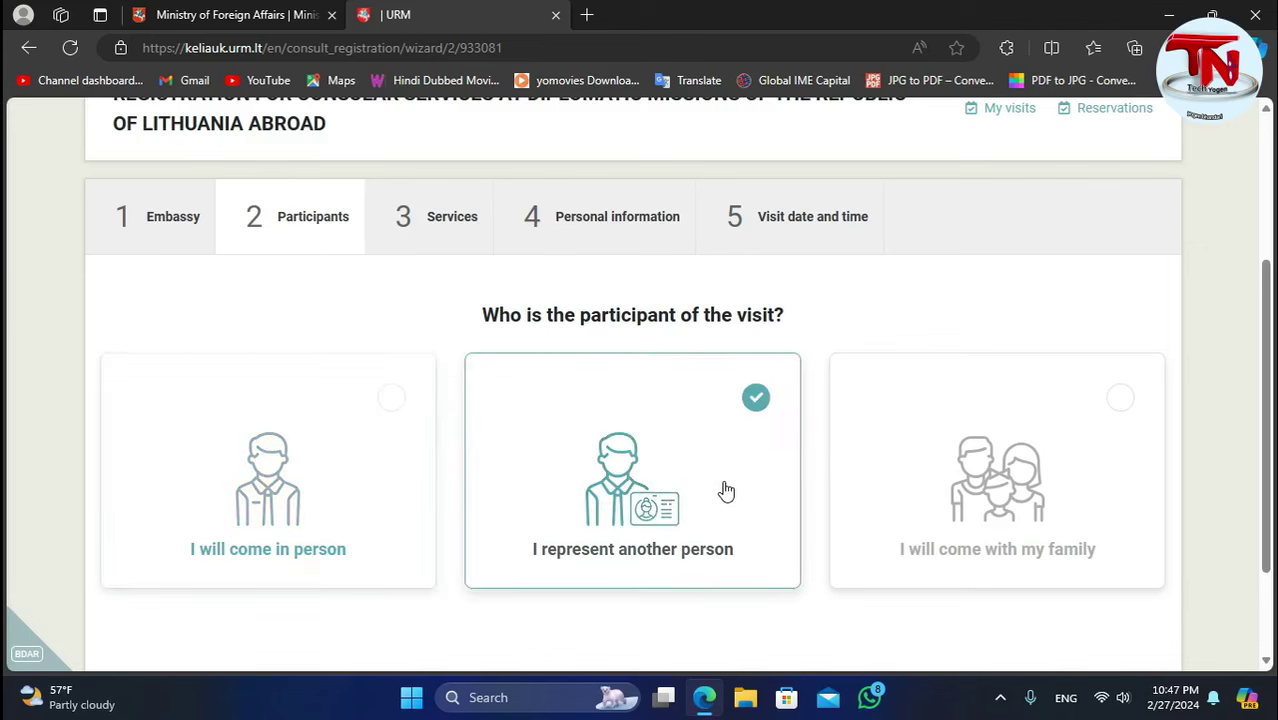
pyautogui.click(950, 487)
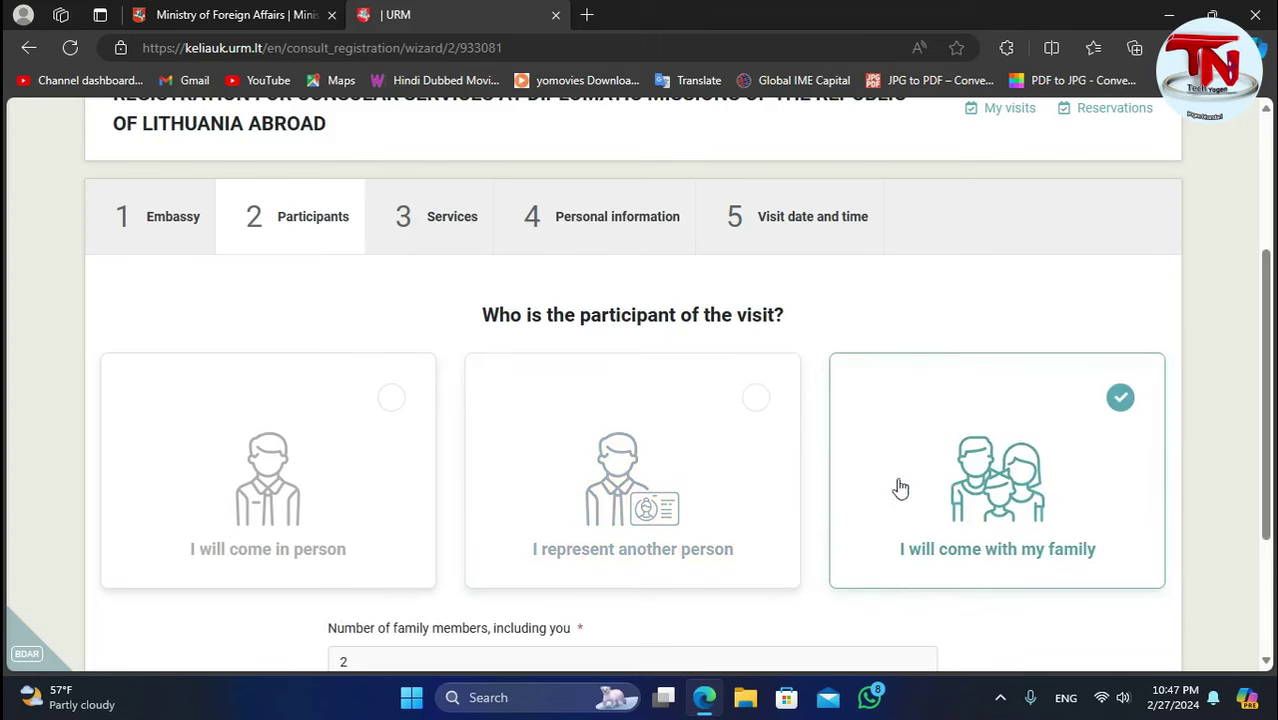
pyautogui.click(580, 487)
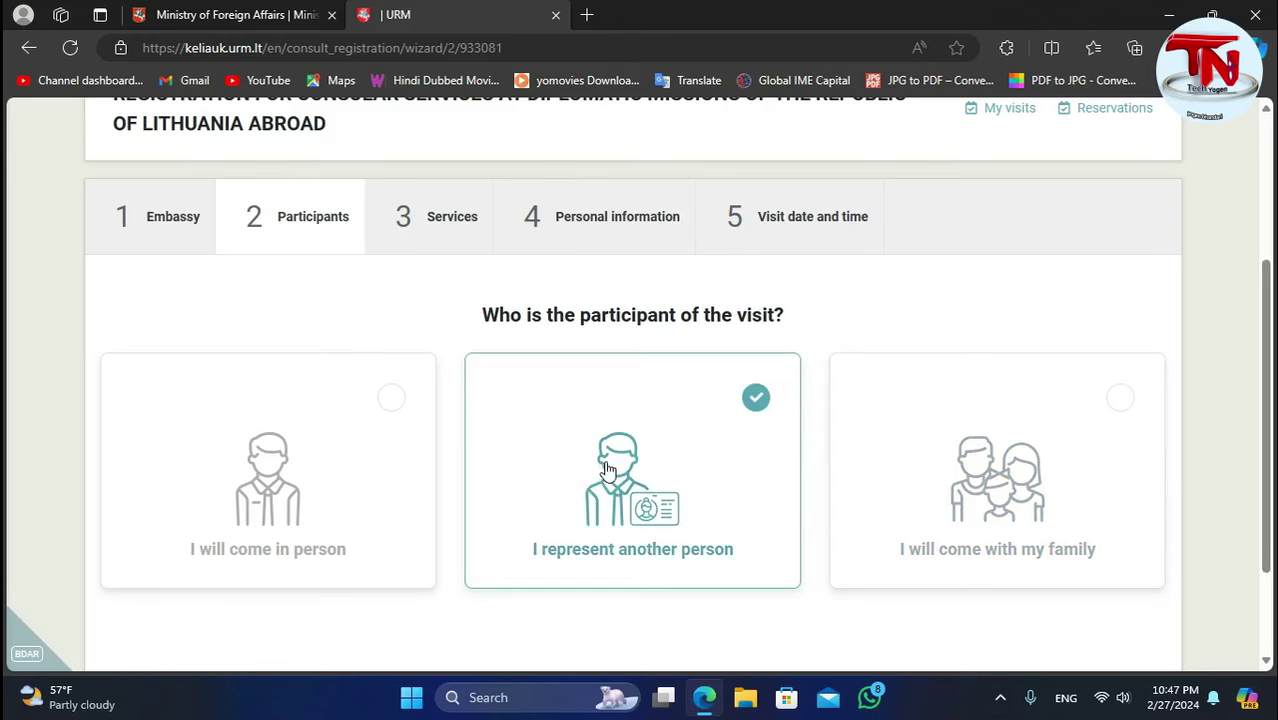
# Set the participant of the visit to "I will come in person"
pyautogui.click(349, 475)
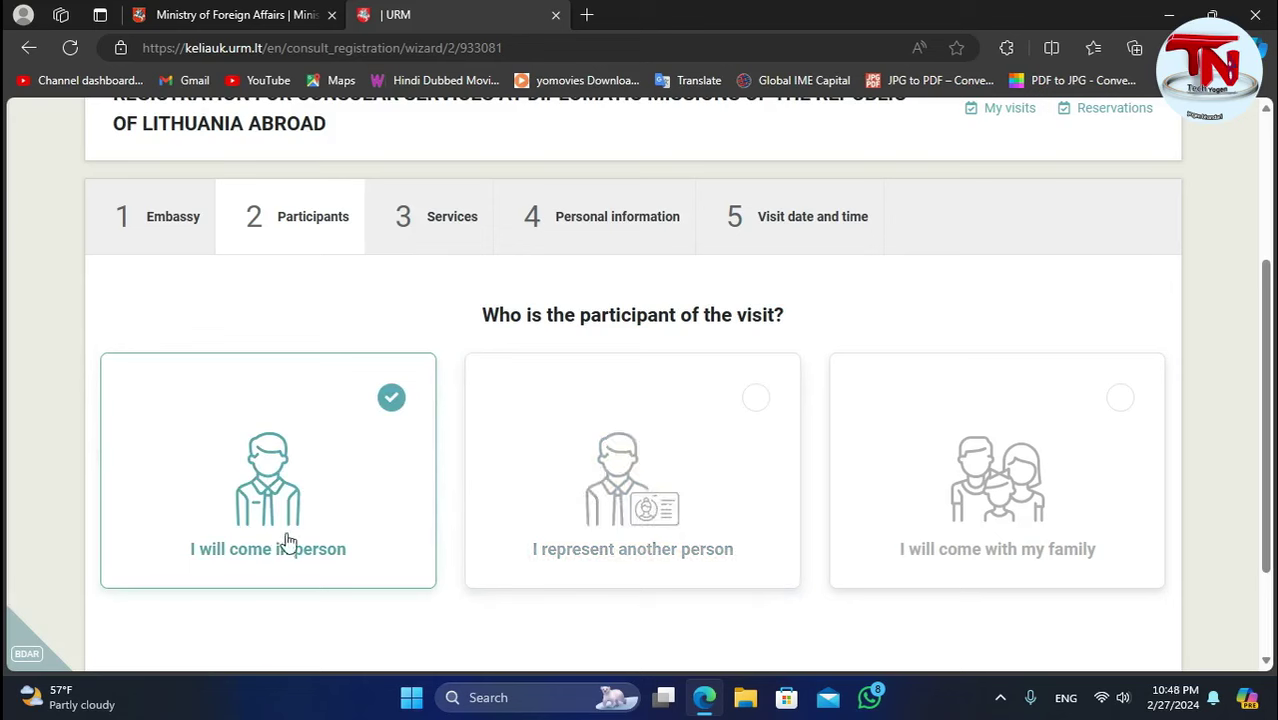
pyautogui.scroll(-2, 342, 494)
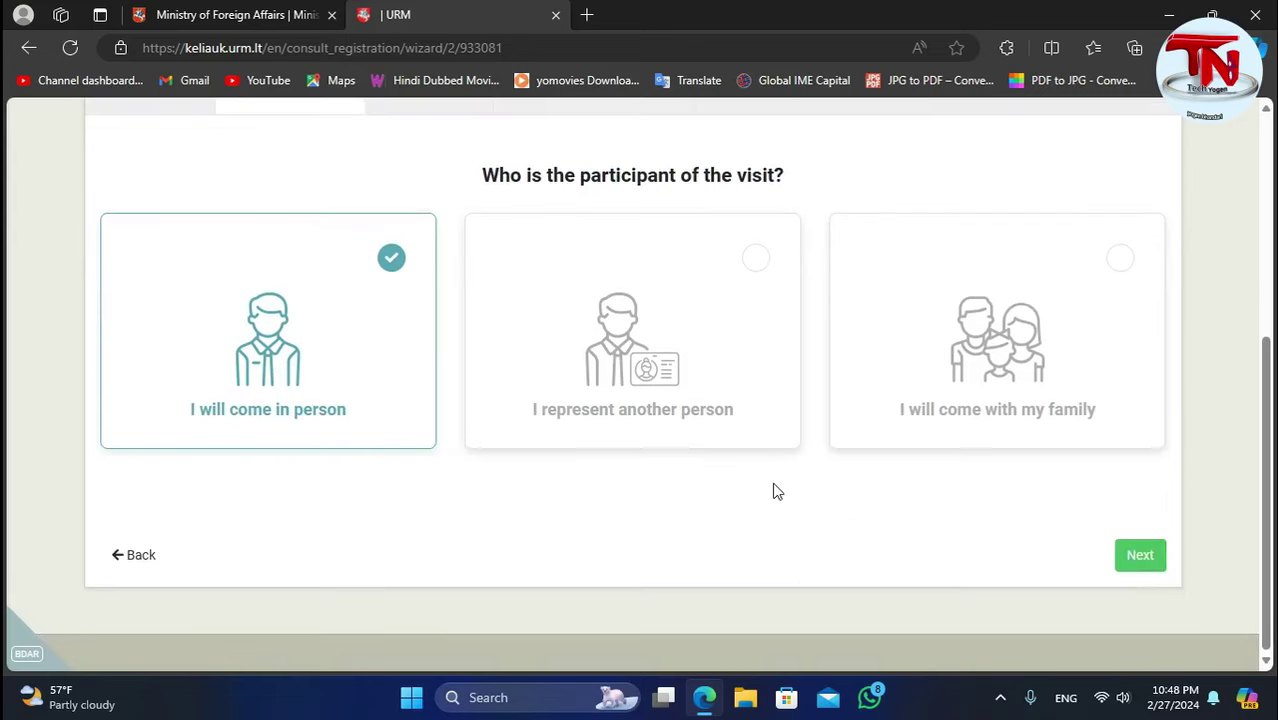
# Continue to the services stage of the visit registration and close the cookie settings panel covering the visit types
pyautogui.click(1138, 557)
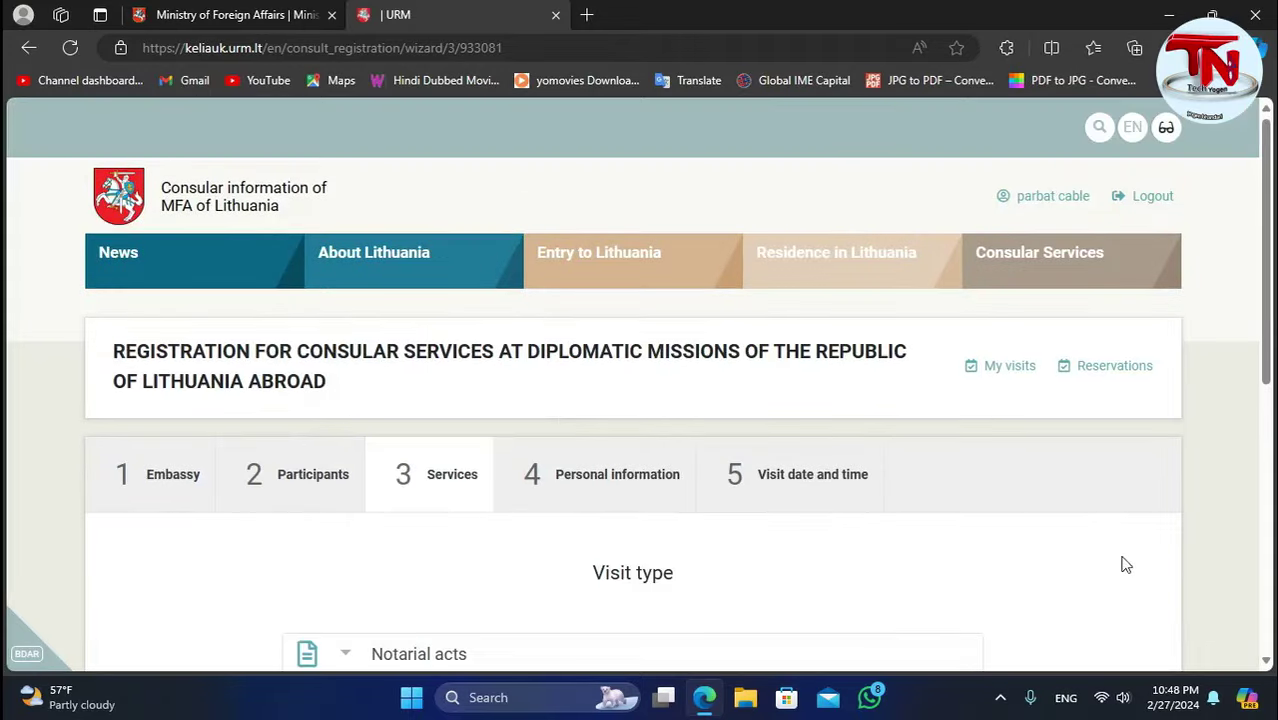
pyautogui.scroll(-3, 562, 422)
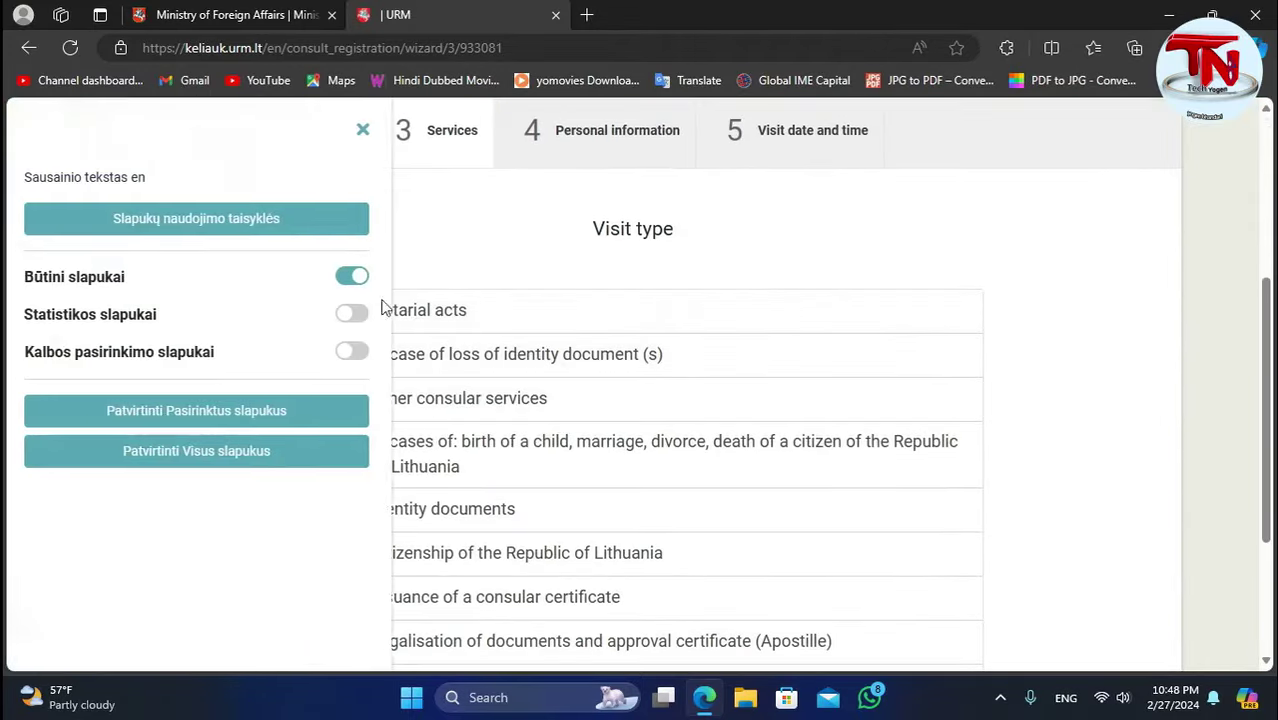
pyautogui.click(369, 131)
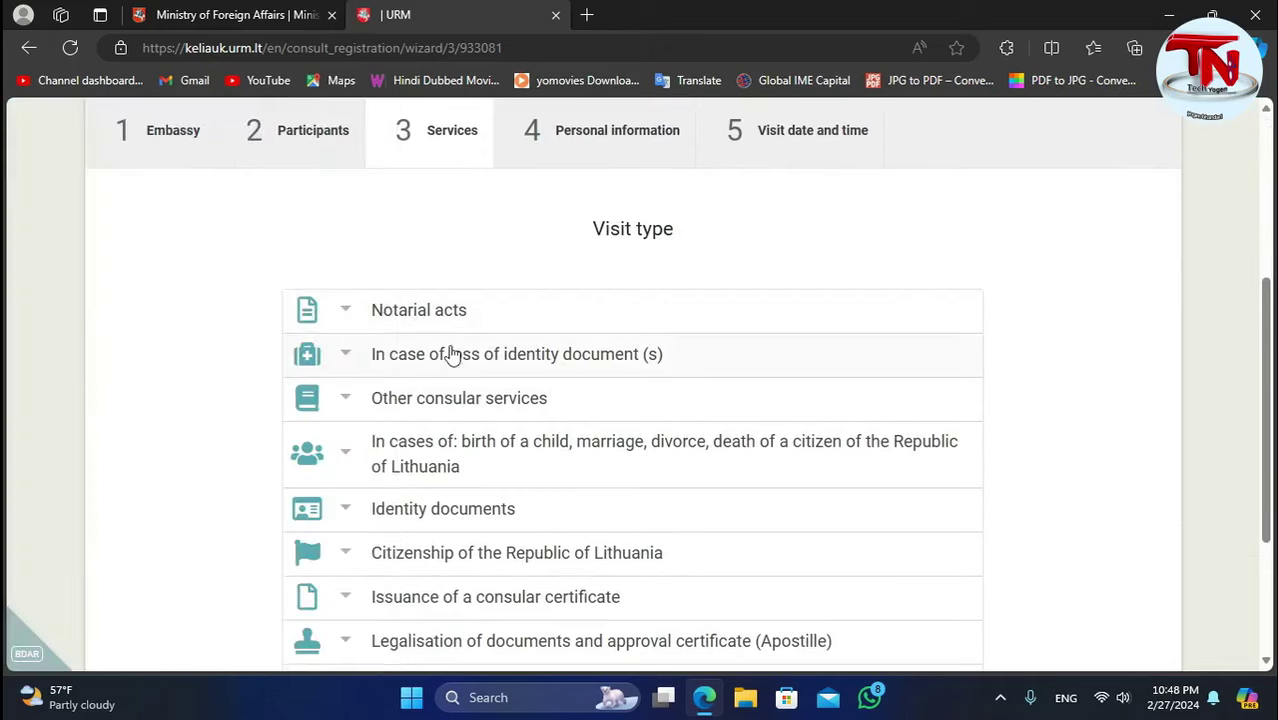
# Choose "Legalisation of documents and approval certificate (Apostille)" as the visit type and continue to the personal information stage
pyautogui.scroll(-1, 452, 483)
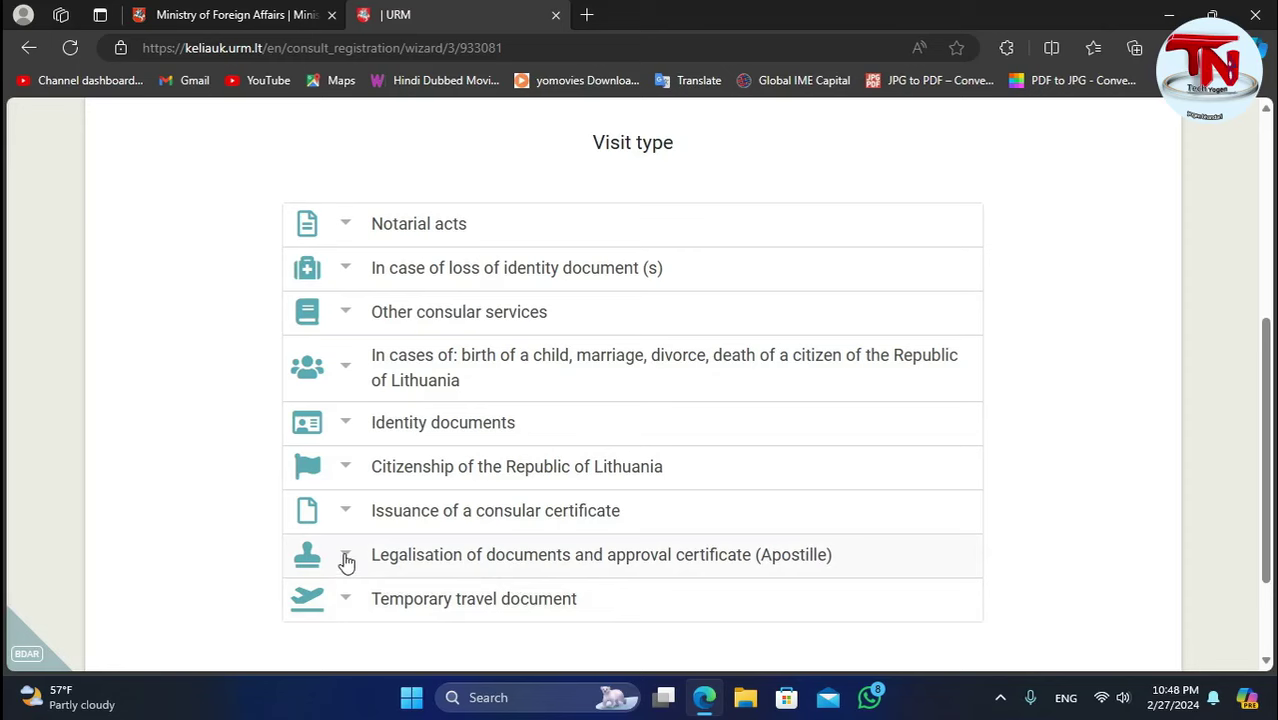
pyautogui.click(342, 557)
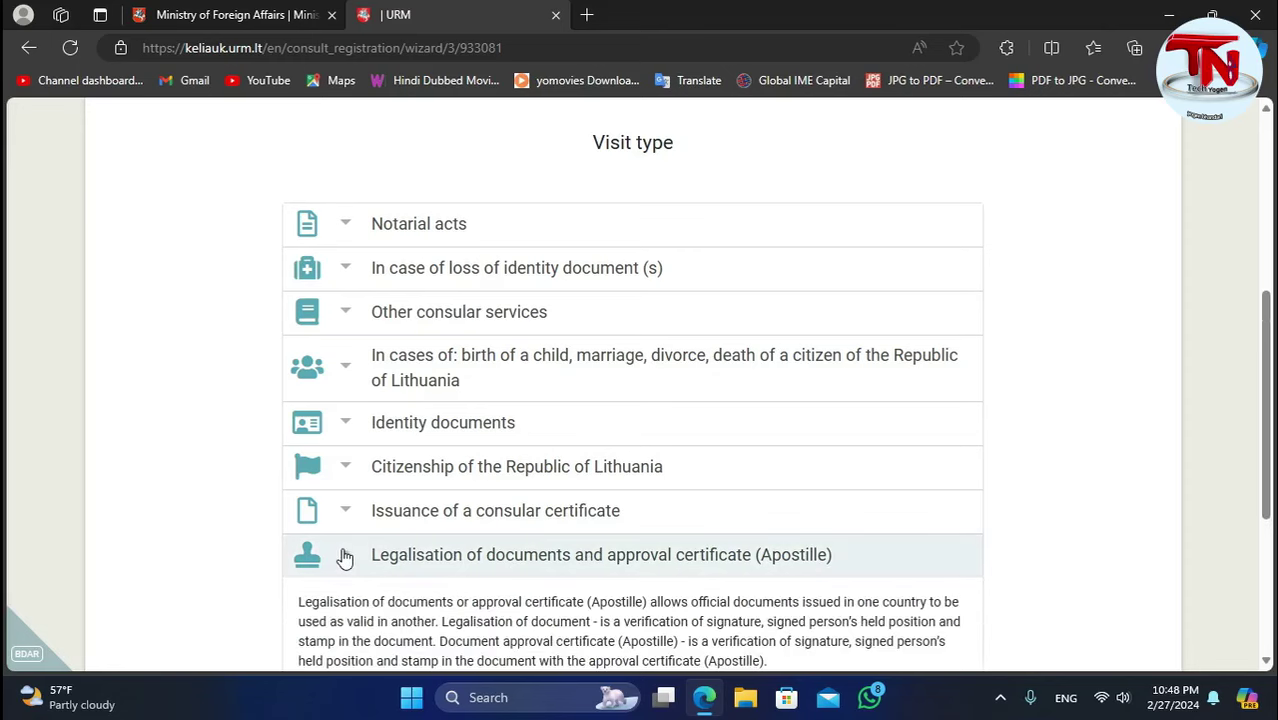
pyautogui.scroll(-2, 370, 520)
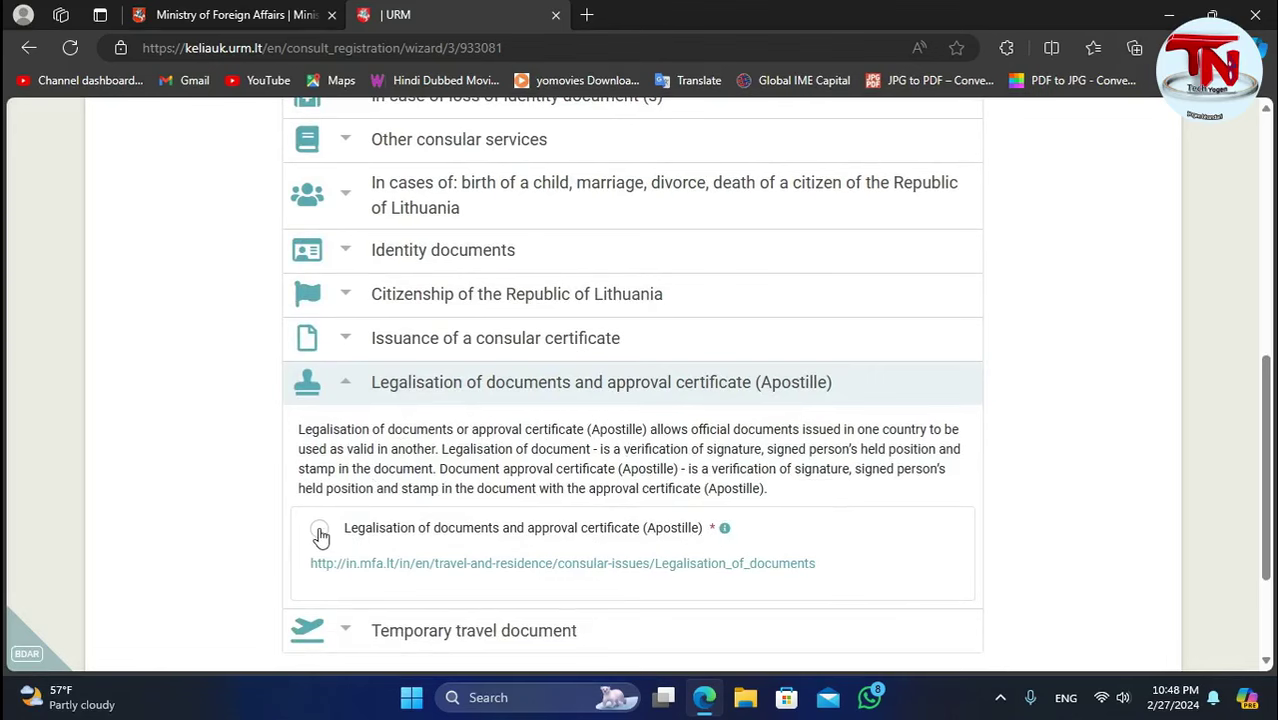
pyautogui.scroll(-1, 328, 534)
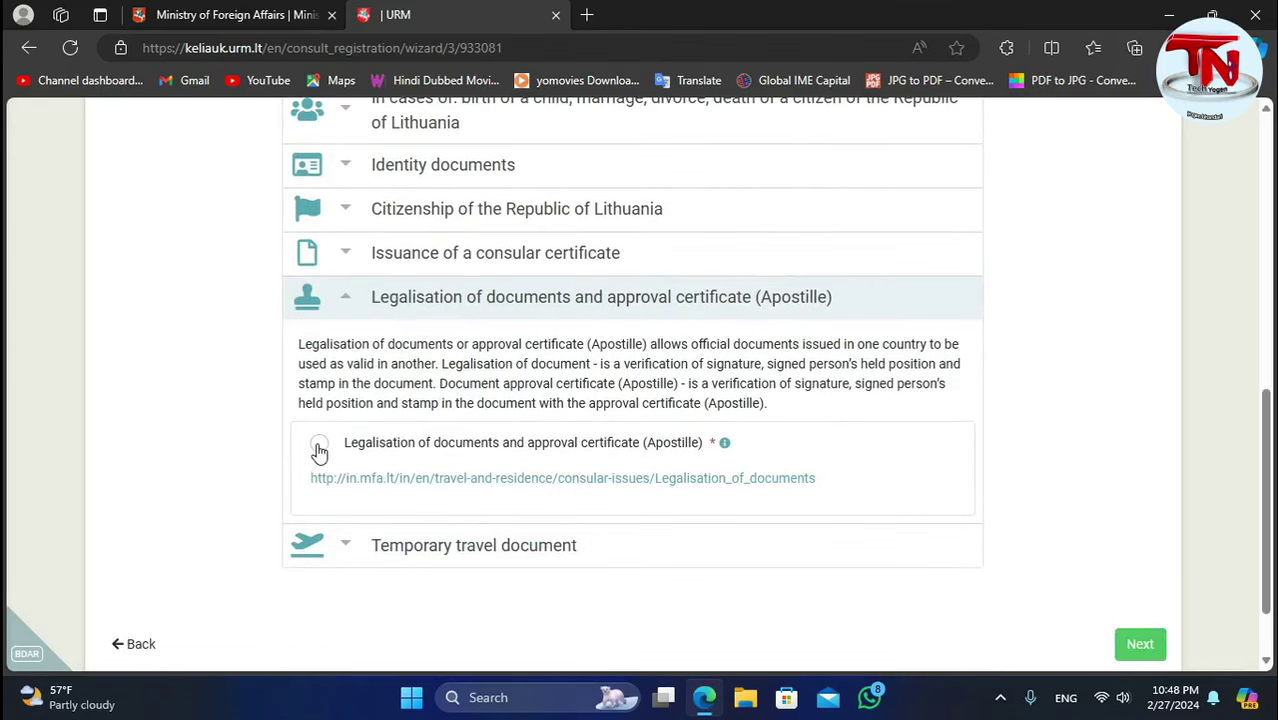
pyautogui.click(318, 450)
pyautogui.scroll(-1, 1035, 562)
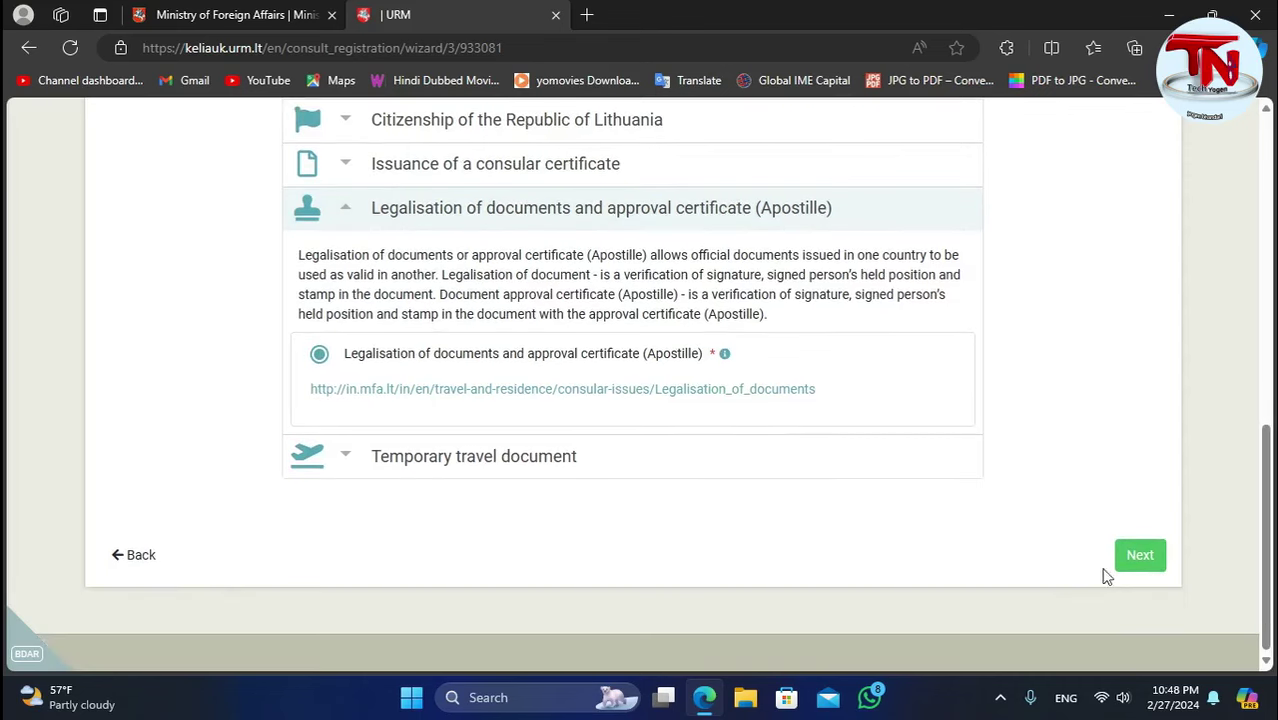
pyautogui.click(1145, 556)
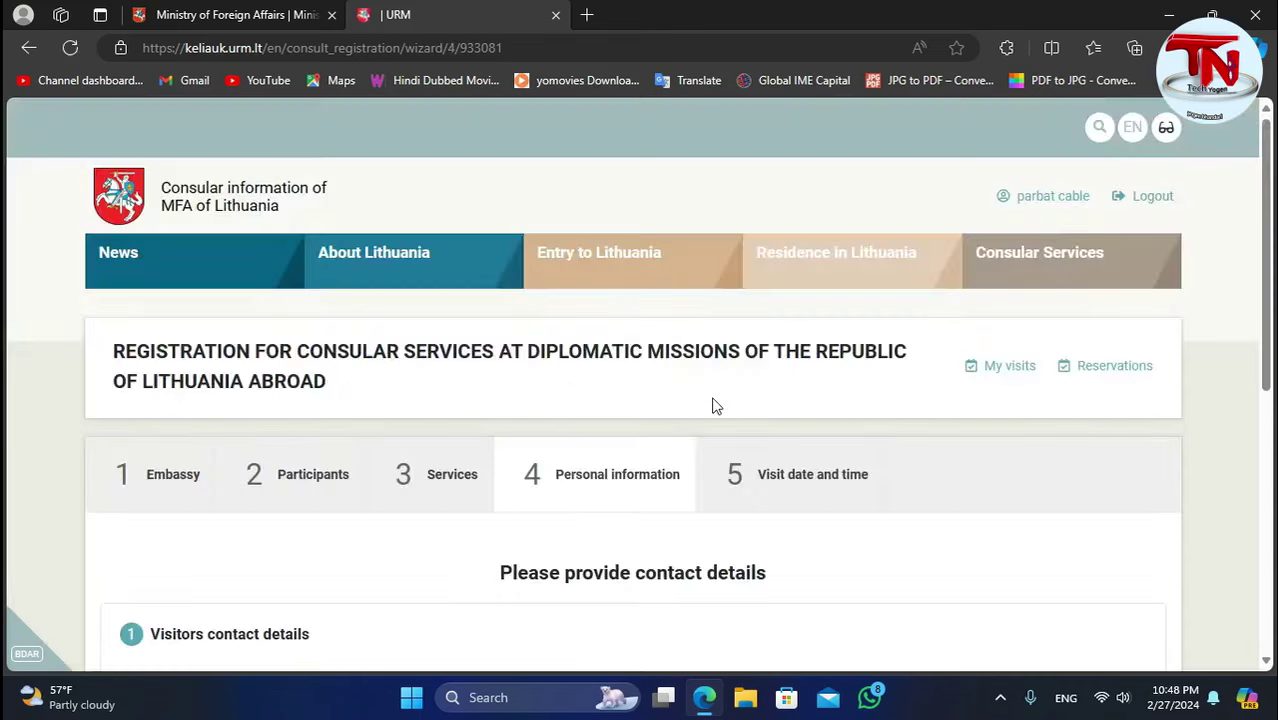
# Check the prefilled visitor contact details, fill in the telephone number from the saved personal info, and activate the Additional information field
pyautogui.scroll(-3, 716, 405)
pyautogui.click(163, 364)
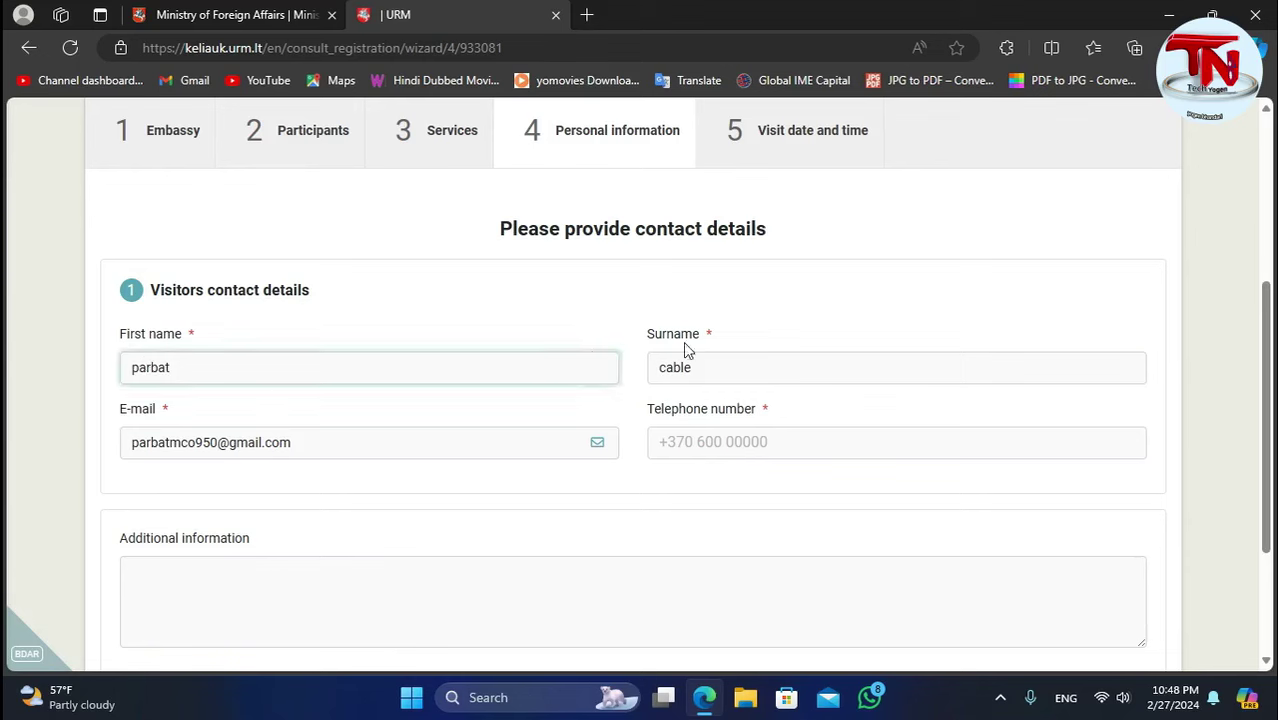
pyautogui.click(300, 450)
pyautogui.click(779, 445)
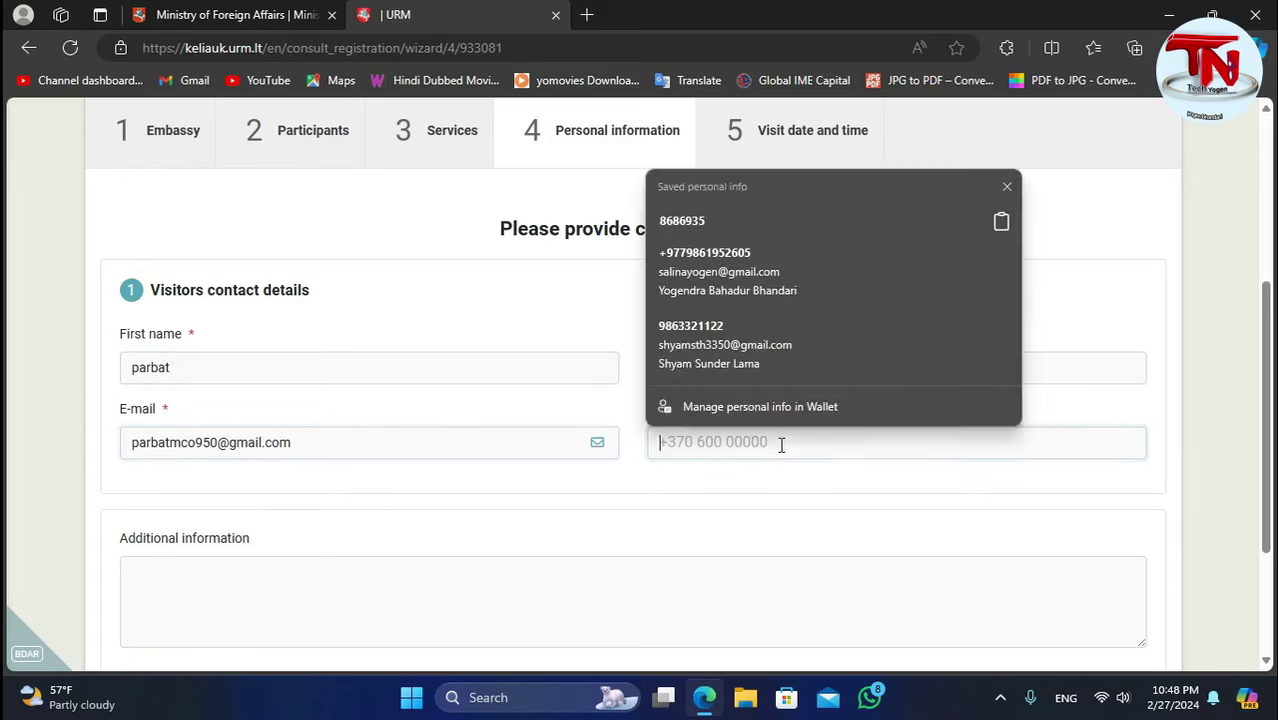
pyautogui.click(733, 252)
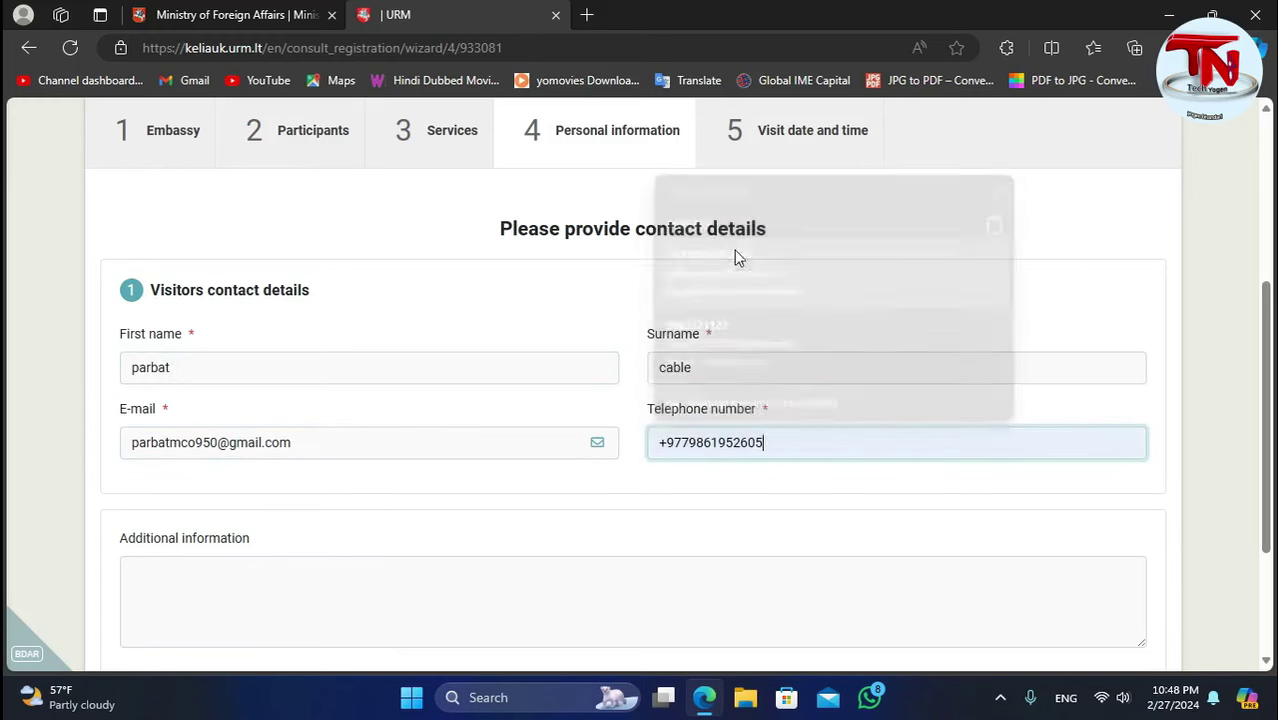
pyautogui.scroll(-2, 519, 424)
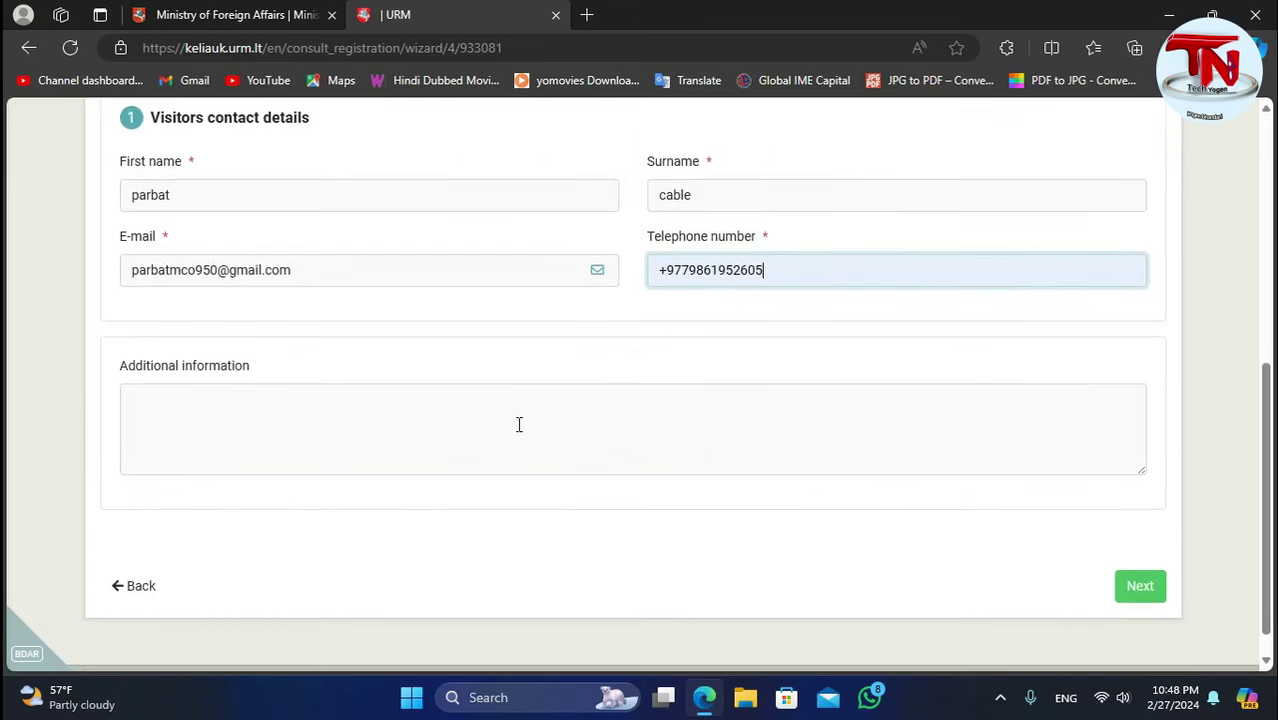
pyautogui.click(335, 427)
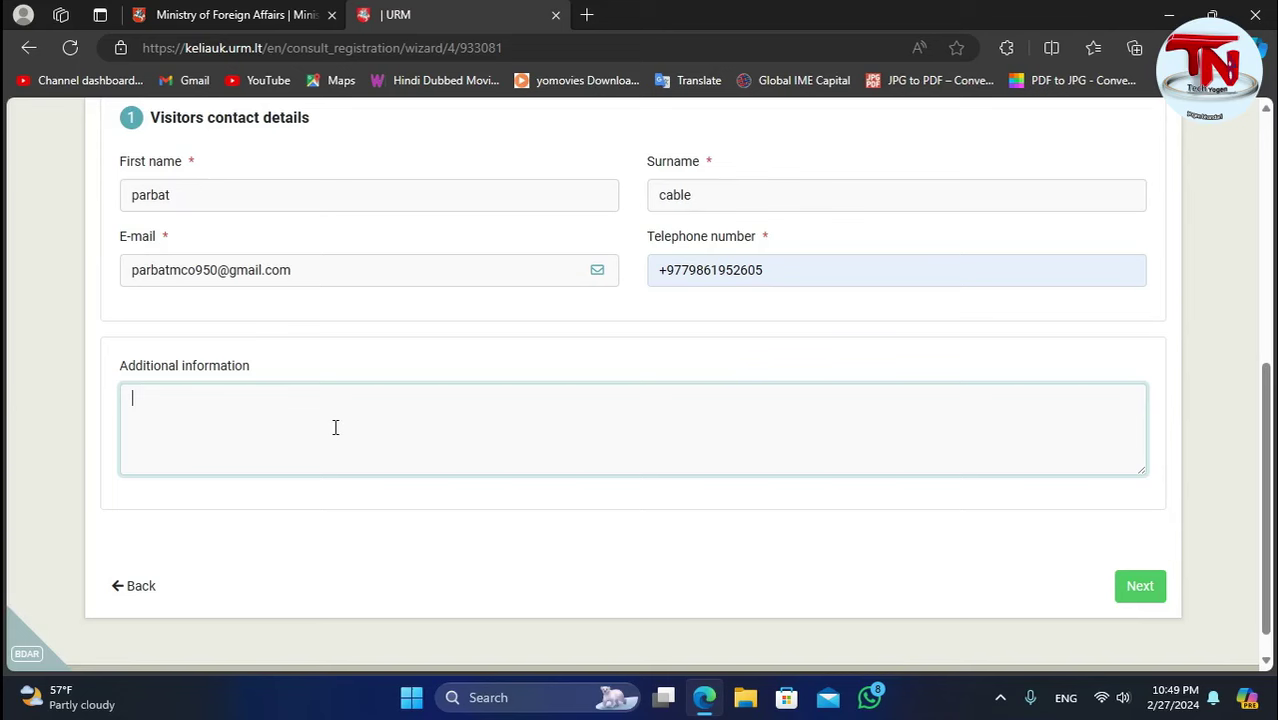